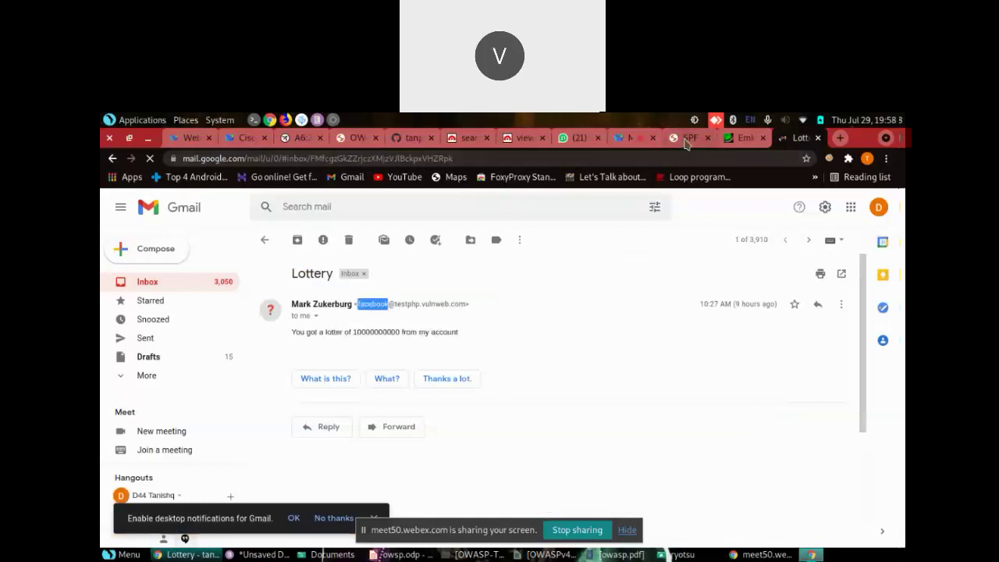
Step: Show the SPF lookup for testphp.vulnweb.com and highlight its 'No valid SPF record found' result
left_click(199, 272)
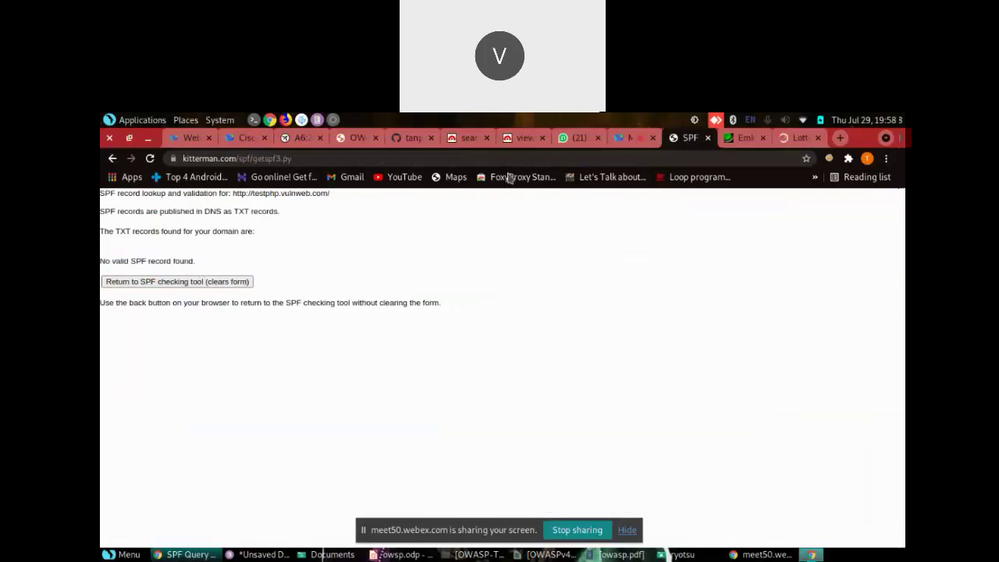
left_click(792, 138)
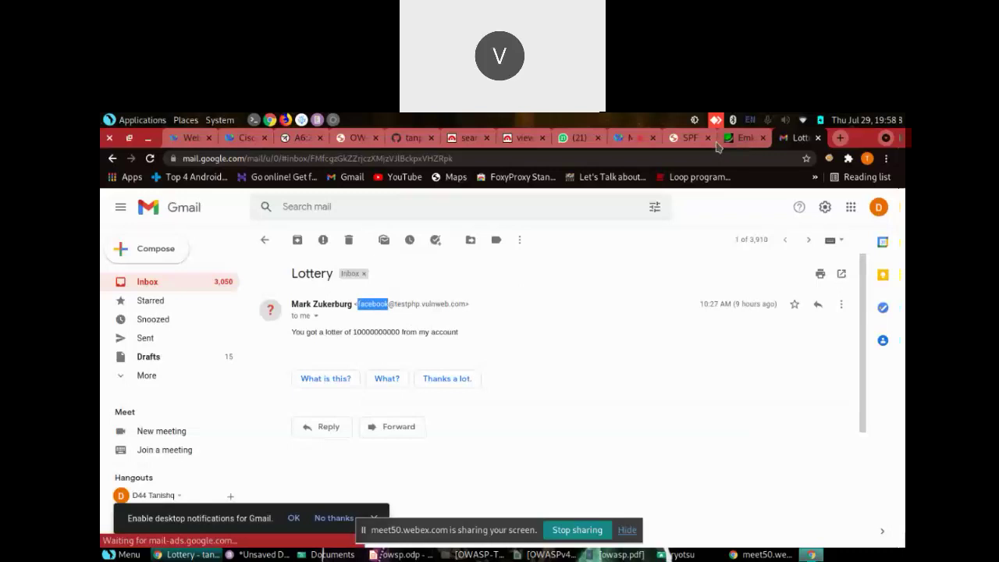
left_click(687, 138)
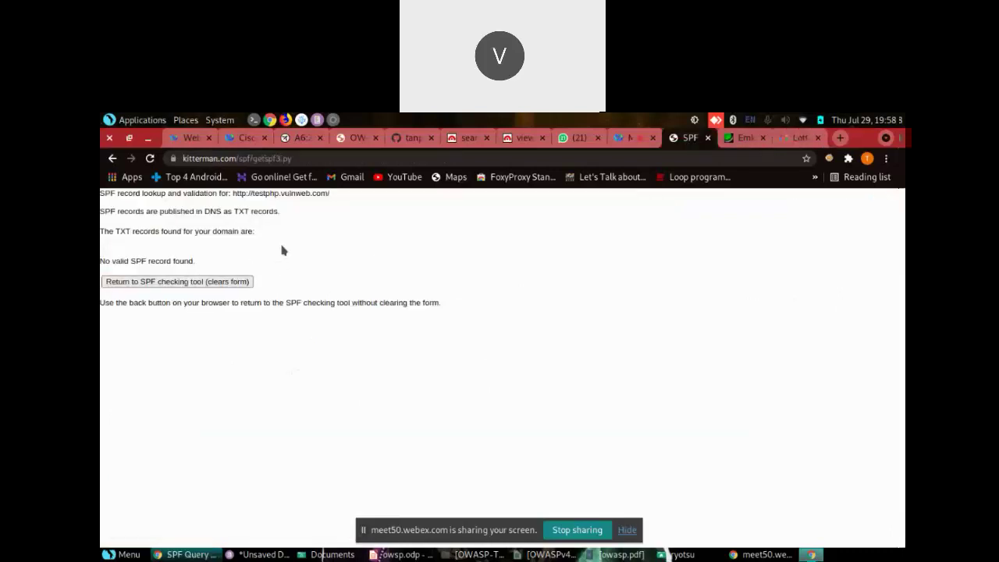
left_click_drag(198, 266, 164, 262)
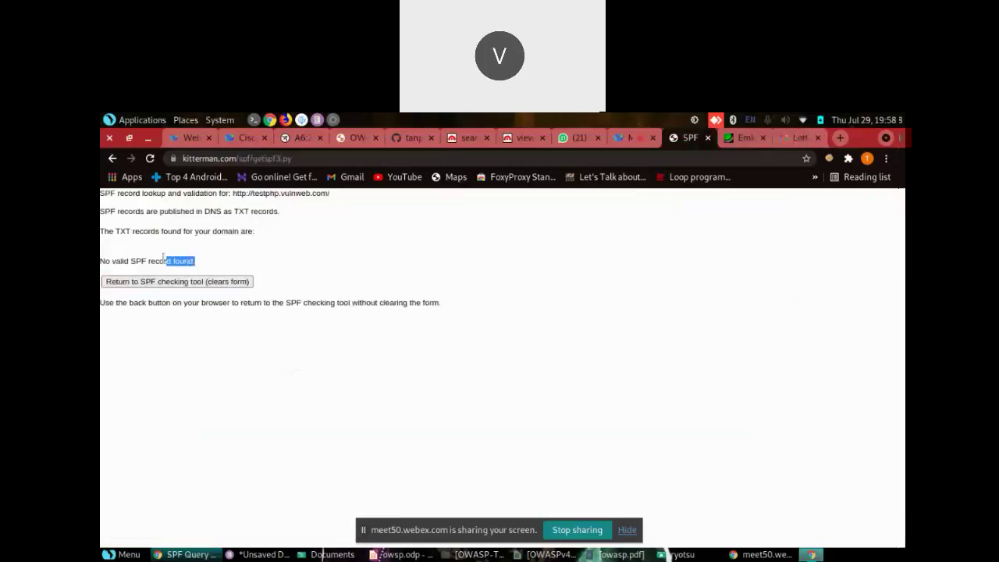
Step: In the Lottery email, highlight the sender name and spoofed testphp.vulnweb.com address, then clear the selection
left_click(795, 139)
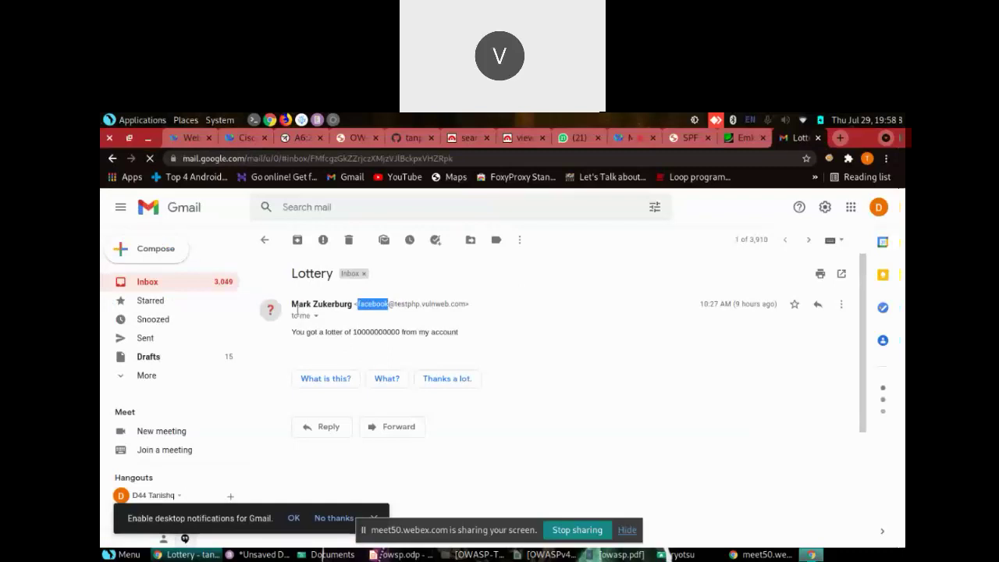
left_click_drag(297, 304, 381, 304)
left_click_drag(471, 304, 290, 304)
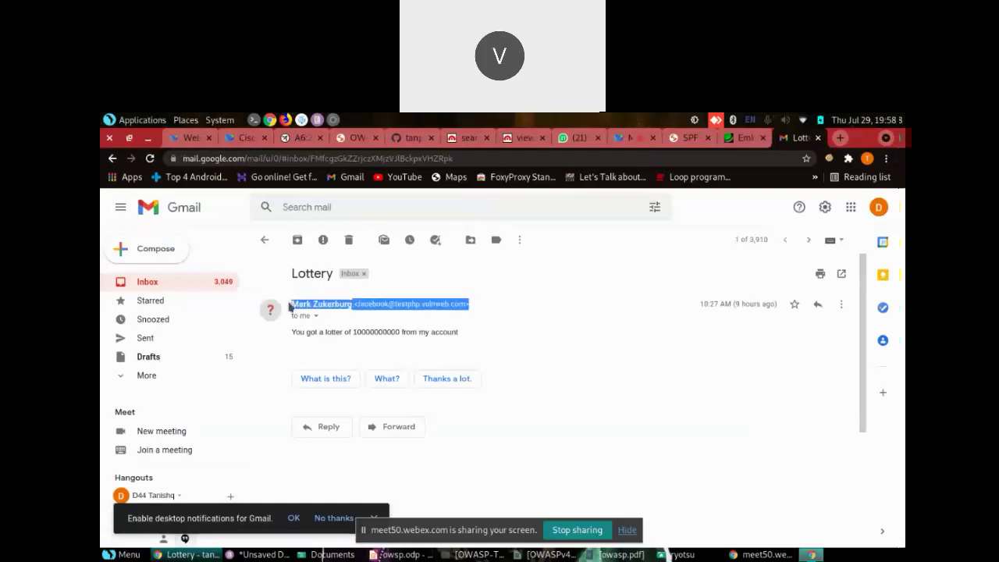
mouse_move(351, 307)
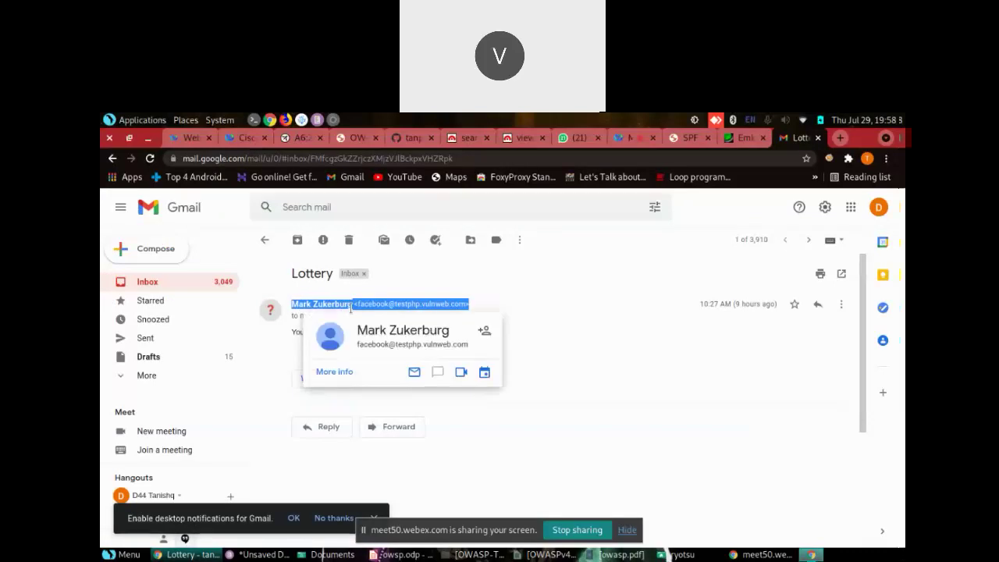
left_click(586, 310)
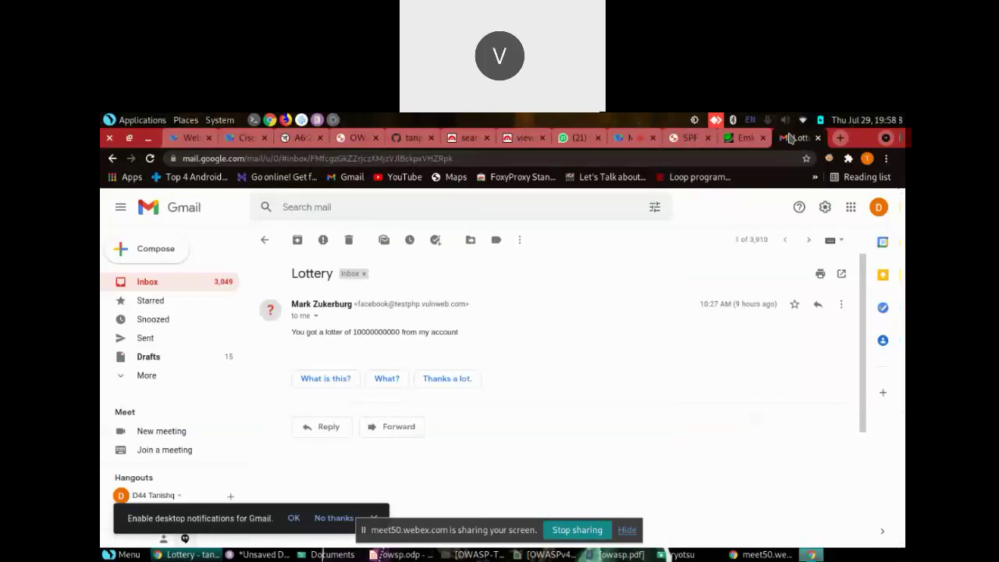
Step: Show the OWASP A6:2017 Security Misconfiguration page in Chrome, then bring up owsp.odp
left_click(305, 140)
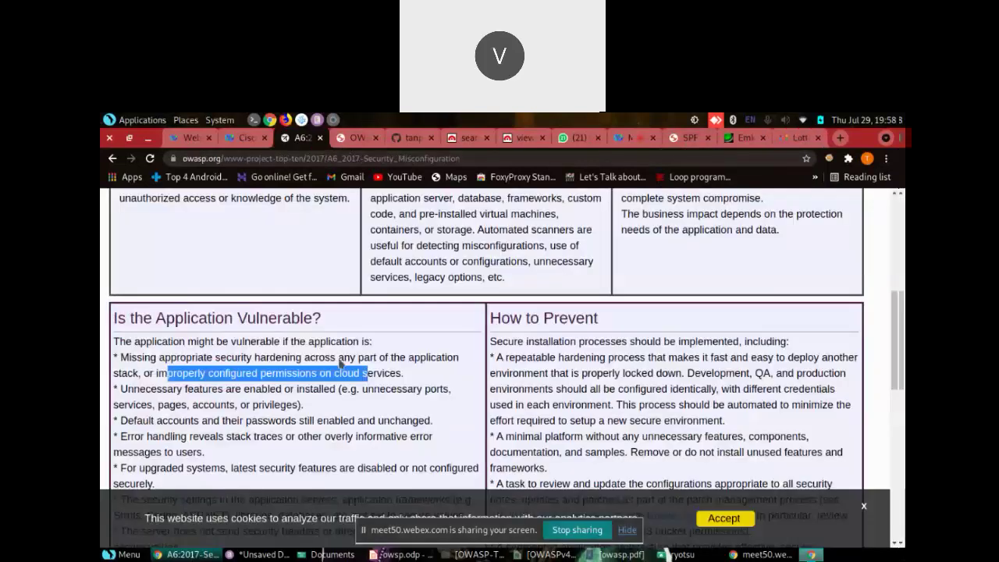
left_click(398, 554)
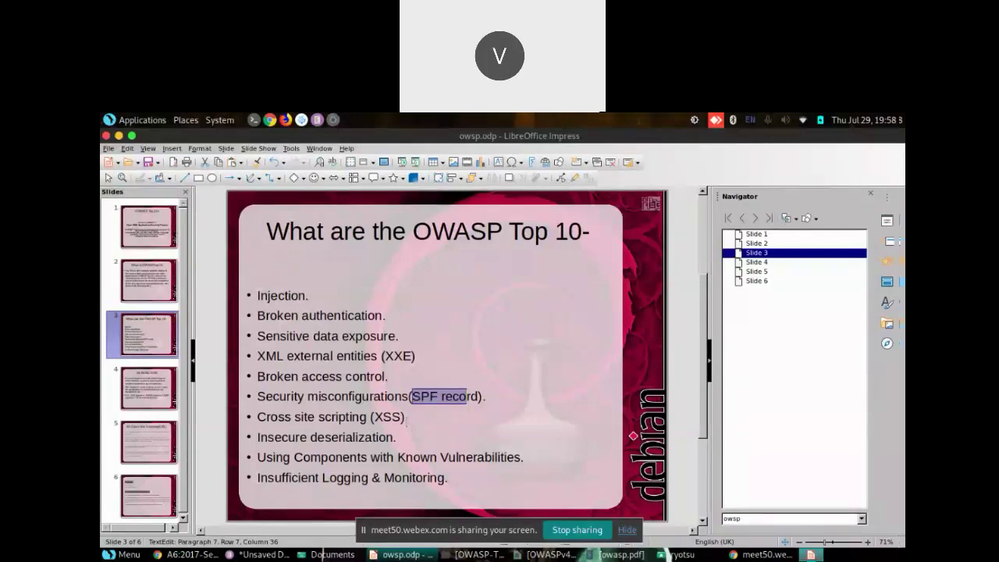
Step: Highlight the Known Vulnerabilities and Insecure deserialization bullets, then switch to the Pluma notes
left_click_drag(283, 459, 521, 457)
left_click_drag(397, 437, 261, 437)
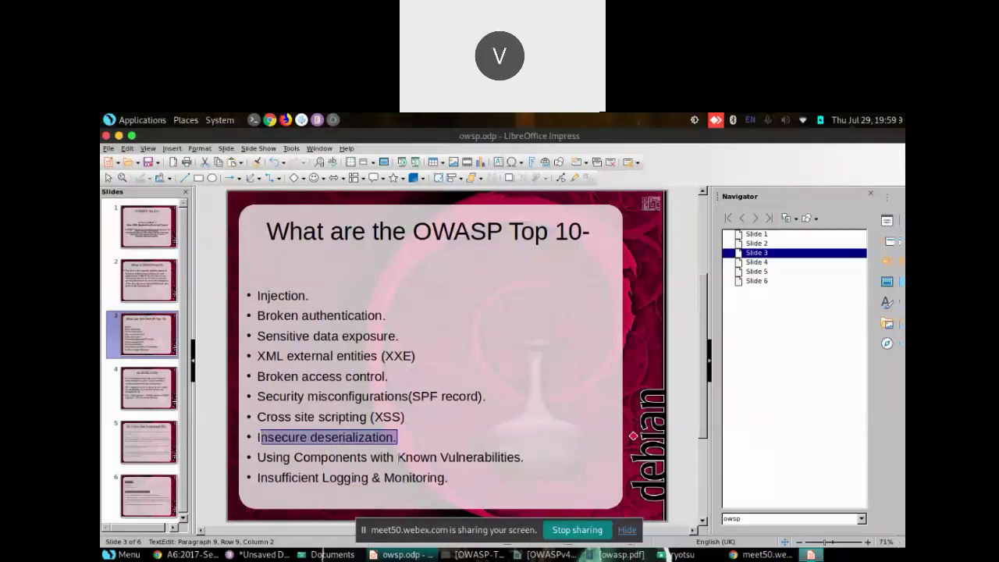
mouse_move(328, 555)
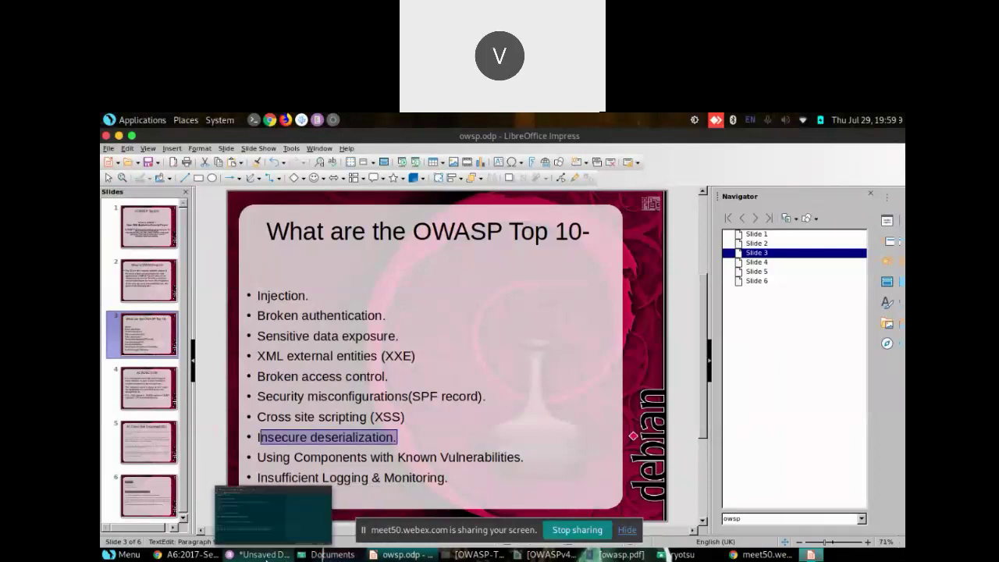
left_click(257, 554)
Step: Insert blank lines above the spf note, type 'Wordpress 4.6' on line 20 and select it
key("Return")
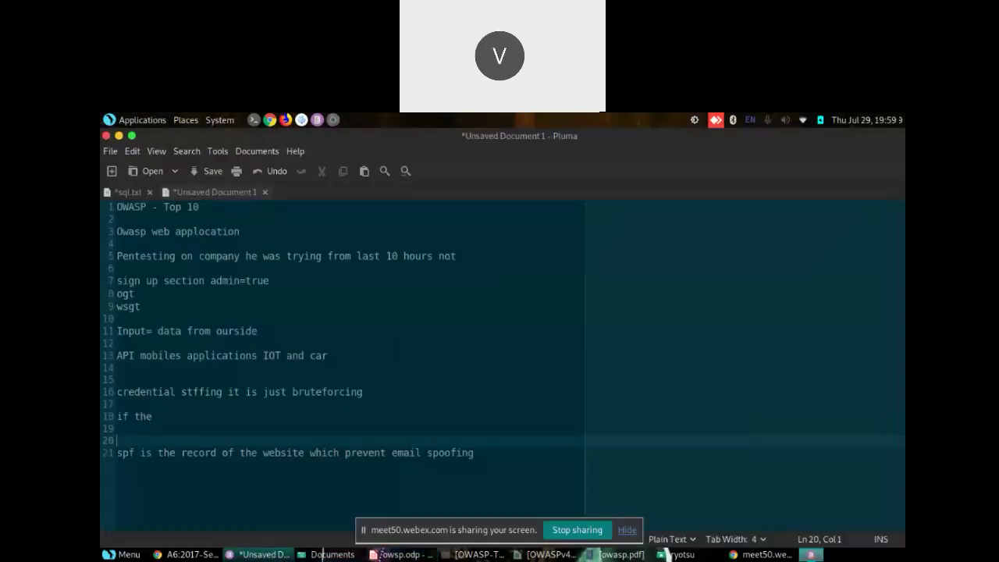
key("Up")
key("Return")
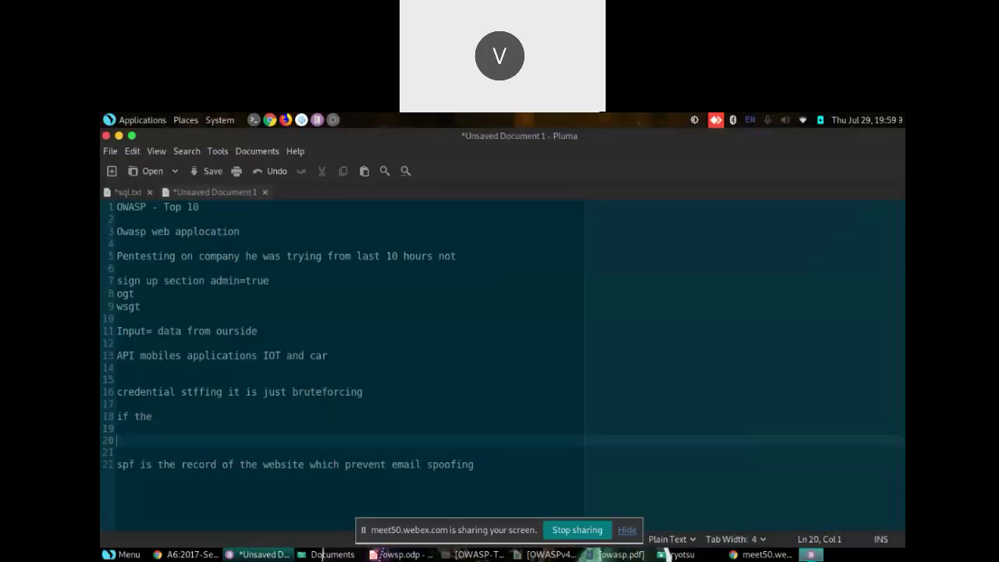
type("W")
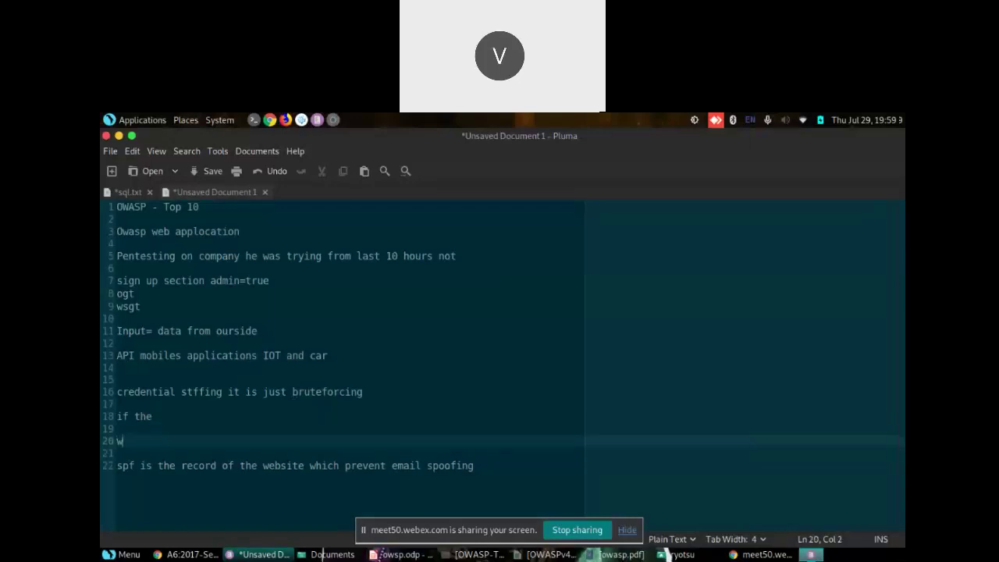
type("ordpress 4.6")
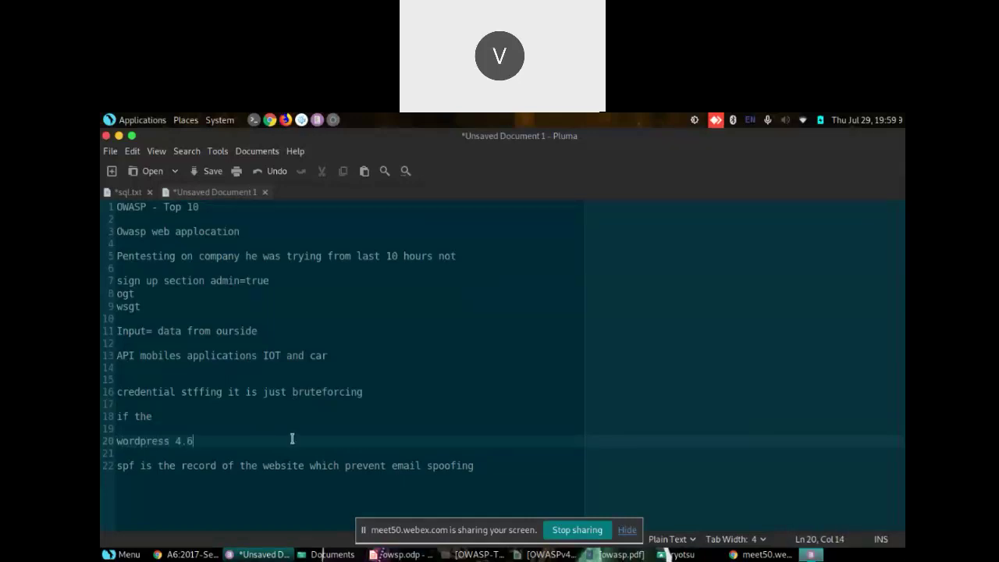
left_click_drag(220, 438, 109, 439)
left_click(225, 442)
triple_click(179, 441)
left_click(206, 446)
Step: In a new Chrome tab, type the search 'wodrpress 4.6 e' into the address bar
left_click(191, 554)
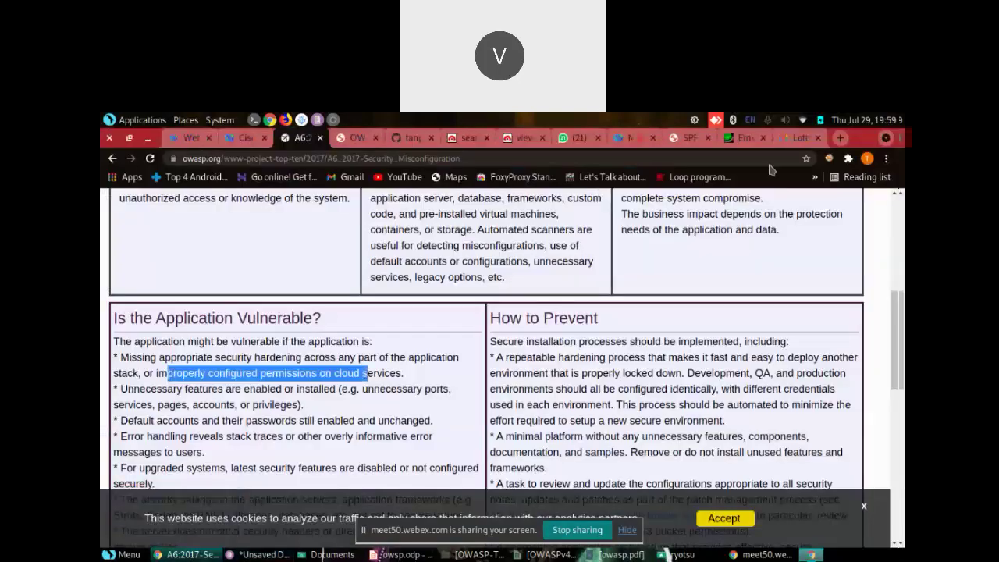
left_click(840, 138)
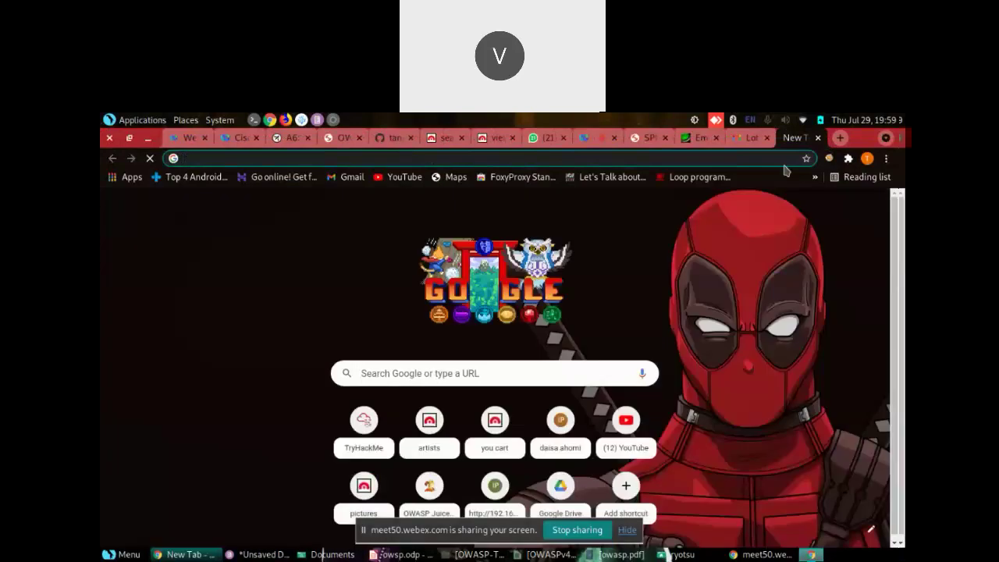
type("wodr")
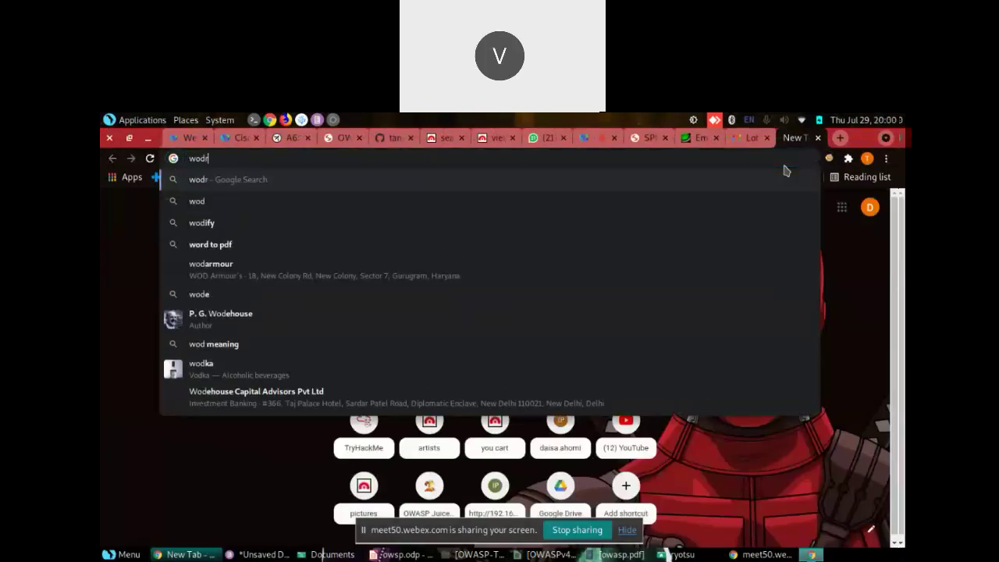
type("pree")
key("BackSpace")
key("BackSpace")
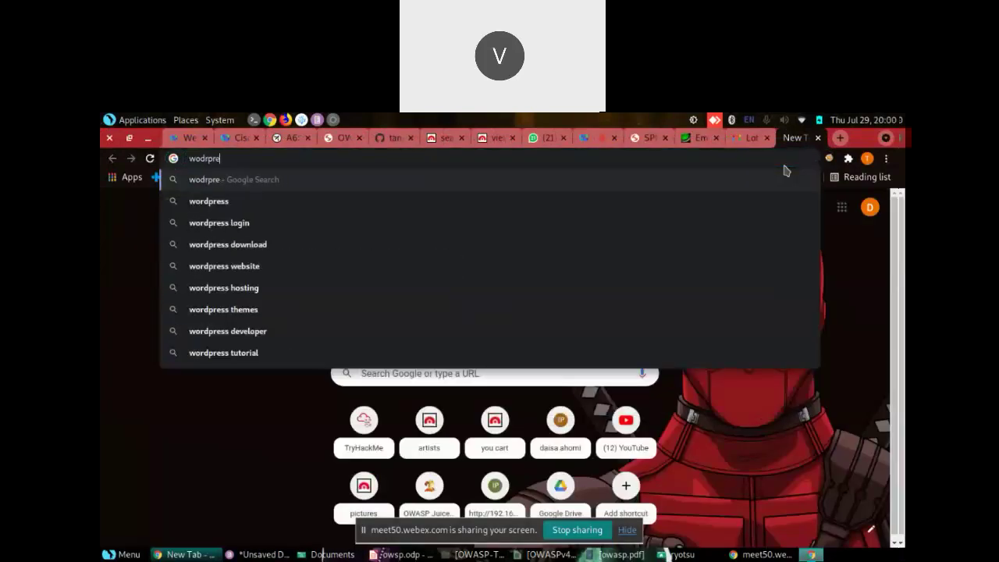
type("ess")
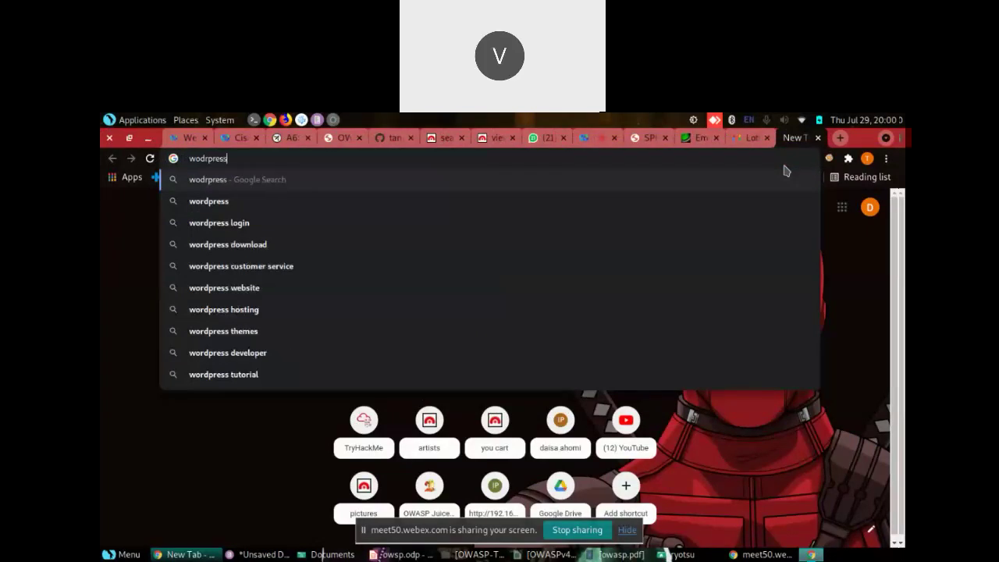
type(" 4.6 e")
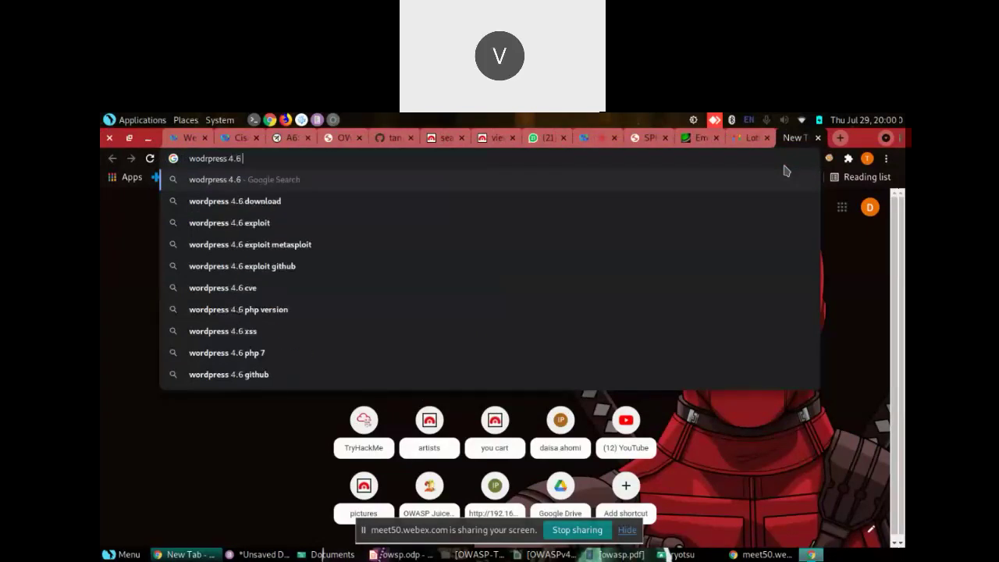
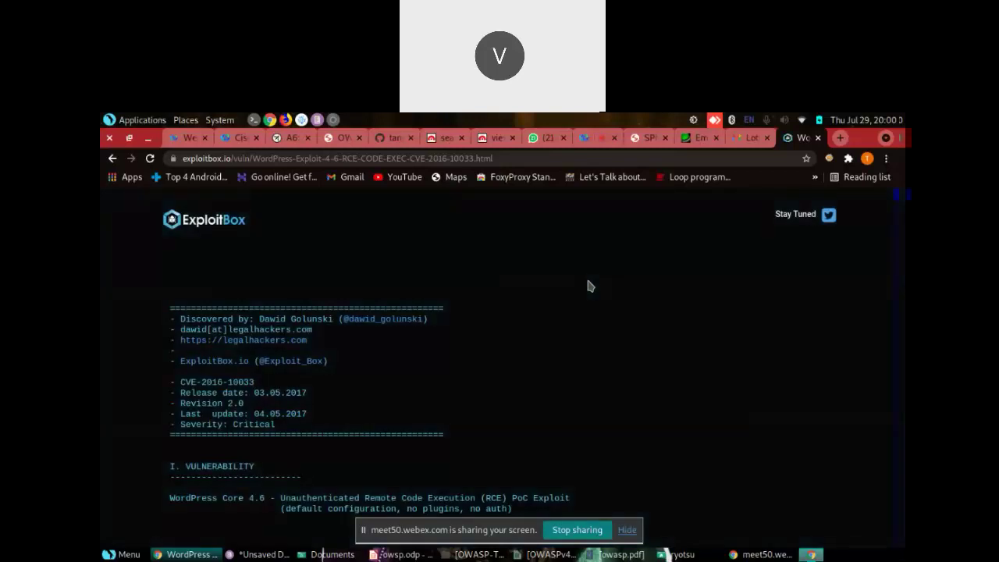
Step: Scroll the ExploitBox advisory to the PHPMailer exploitation text, briefly checking the owsp.odp slides
scroll(638, 343, "down", 4)
scroll(638, 342, "down", 9)
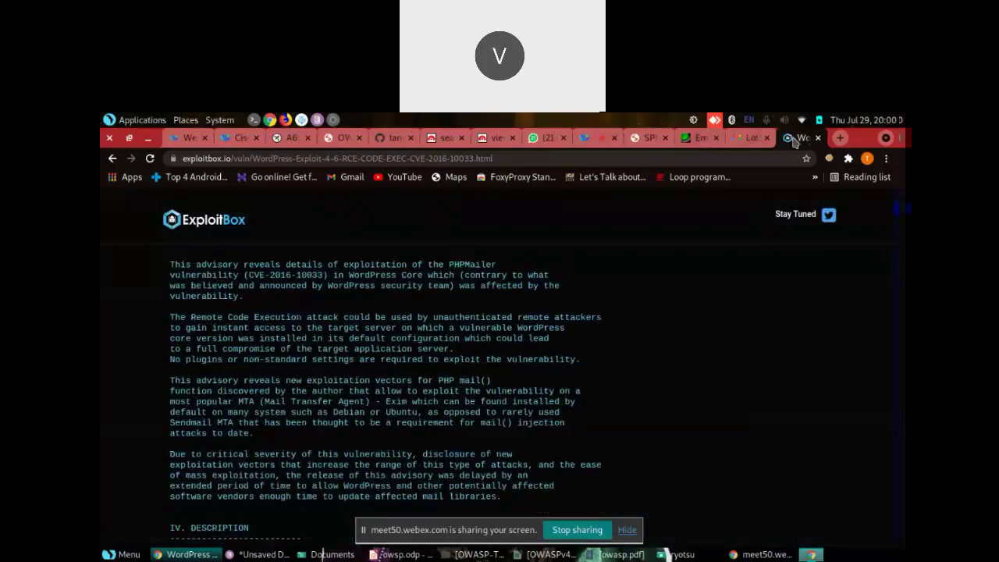
left_click(401, 554)
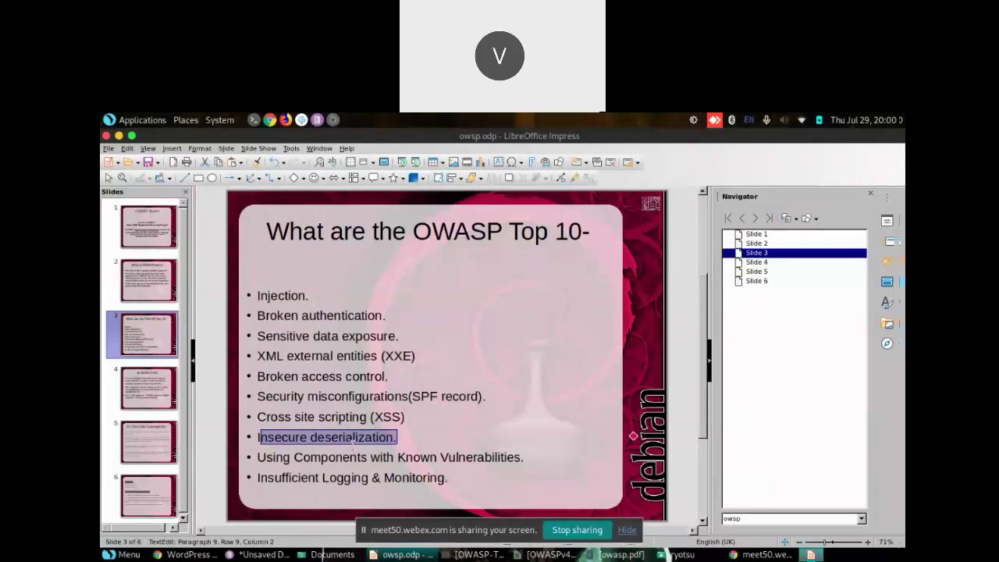
left_click(189, 554)
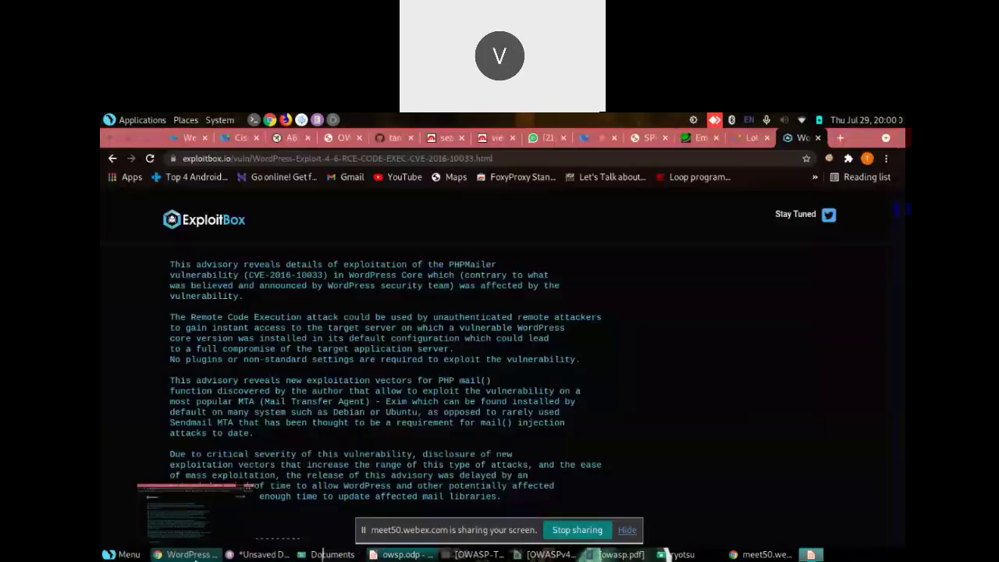
left_click(239, 139)
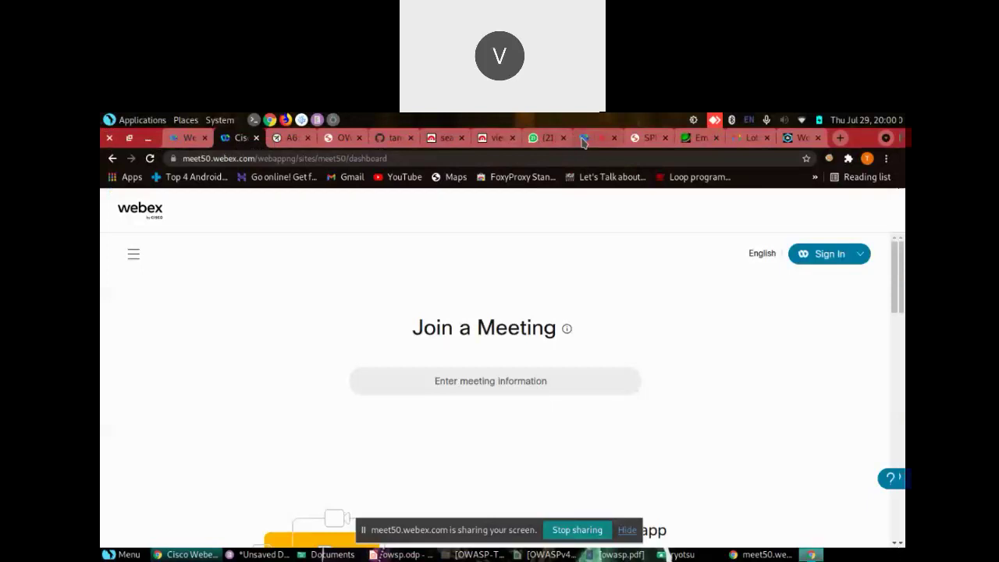
Step: Bring up the Webex meeting chat and close three unneeded browser tabs
left_click(583, 139)
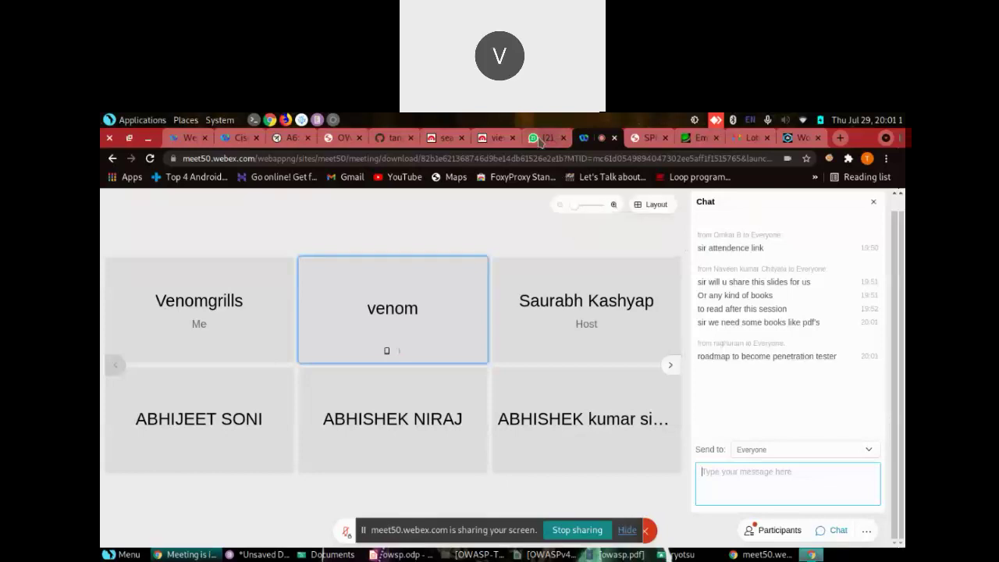
middle_click(480, 143)
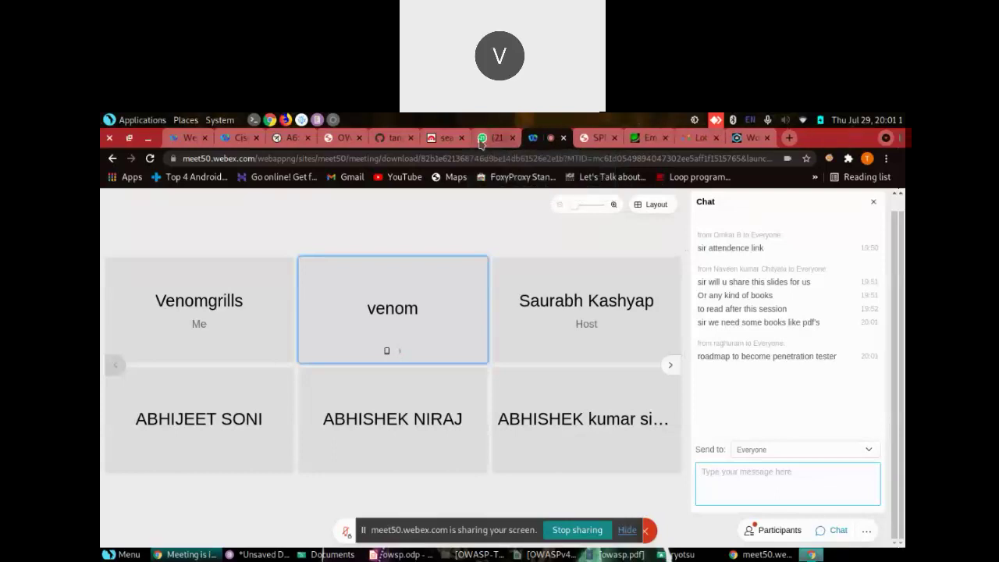
left_click(461, 138)
left_click(566, 140)
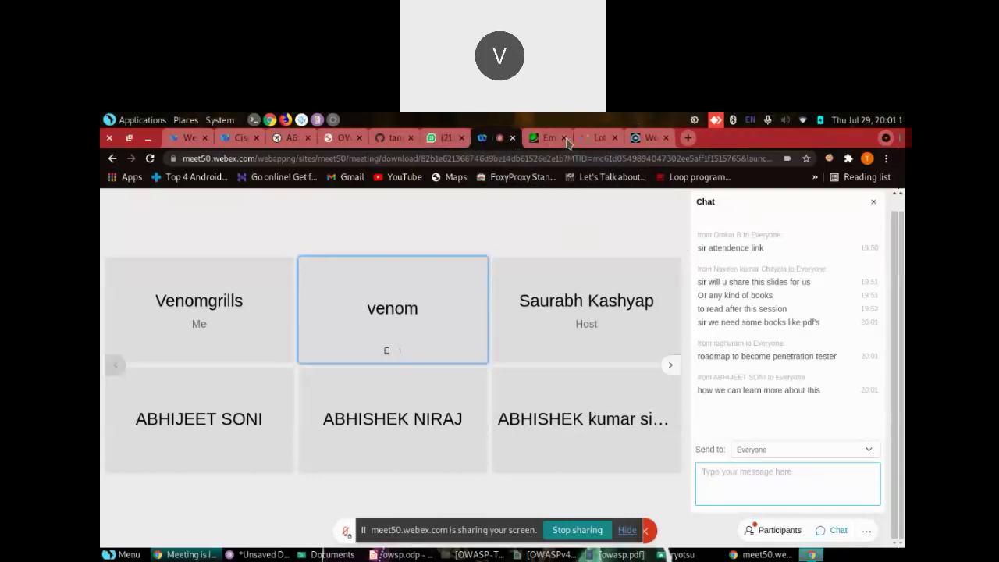
left_click(336, 138)
Step: Close the otg find bar and scroll the OWASP Testing Guide from its cover through the licence page
scroll(582, 374, "up", 2)
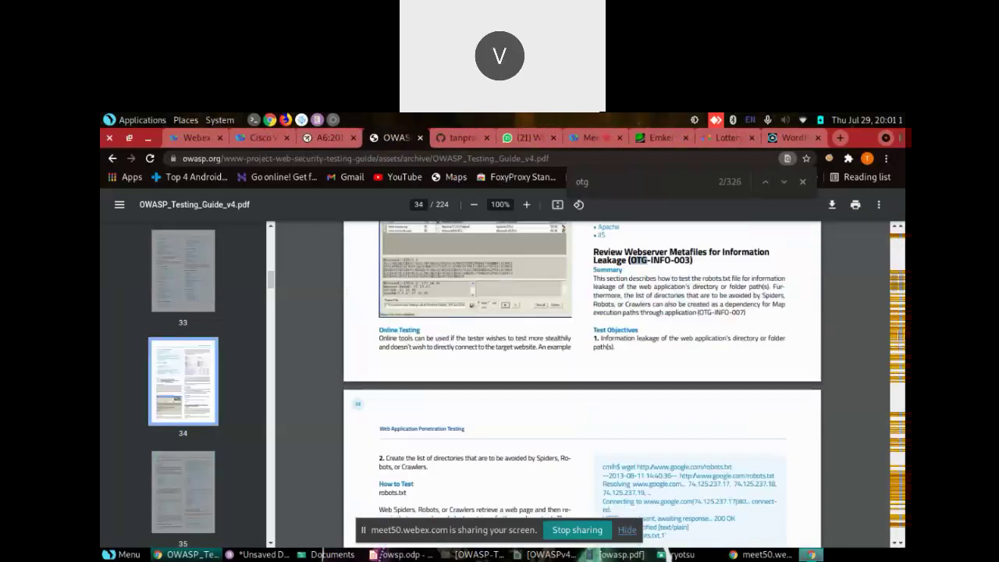
scroll(899, 334, "down", 4)
key("Escape")
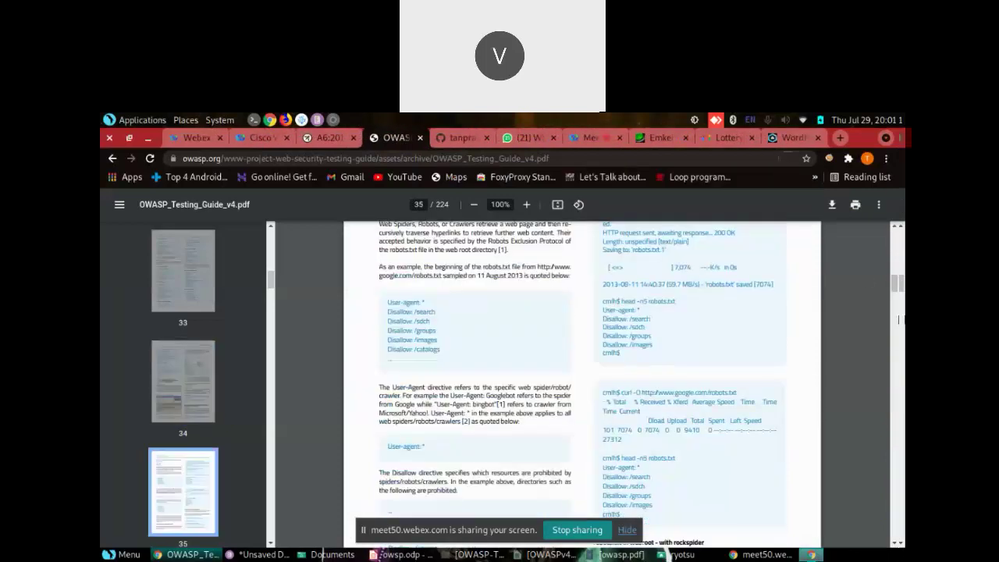
scroll(899, 319, "down", 10)
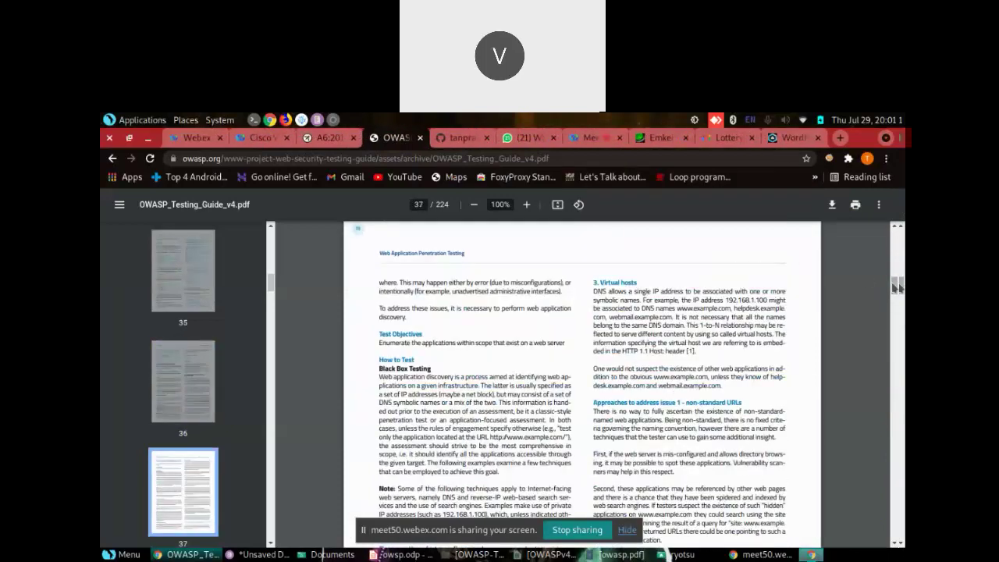
left_click_drag(897, 286, 897, 231)
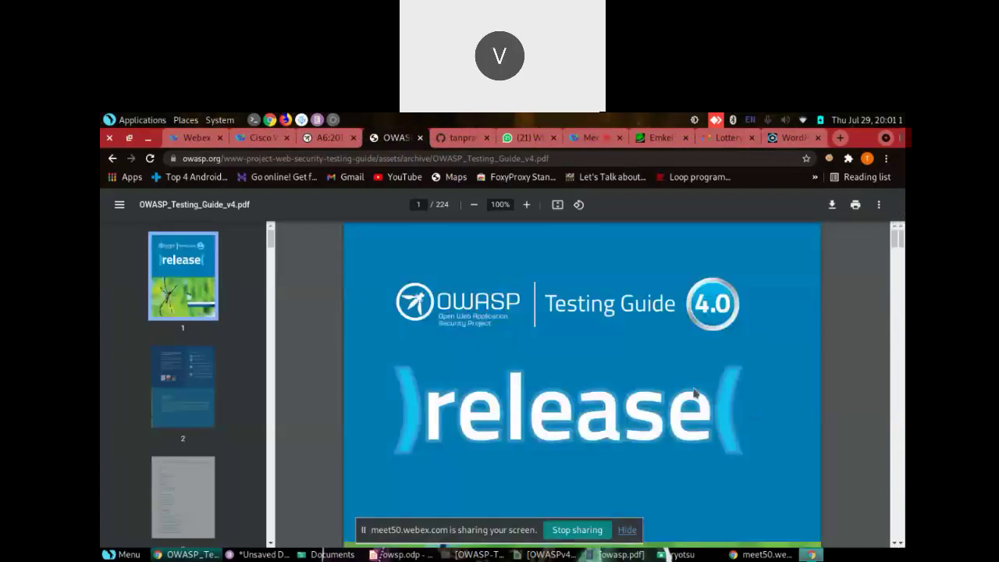
scroll(693, 389, "down", 3)
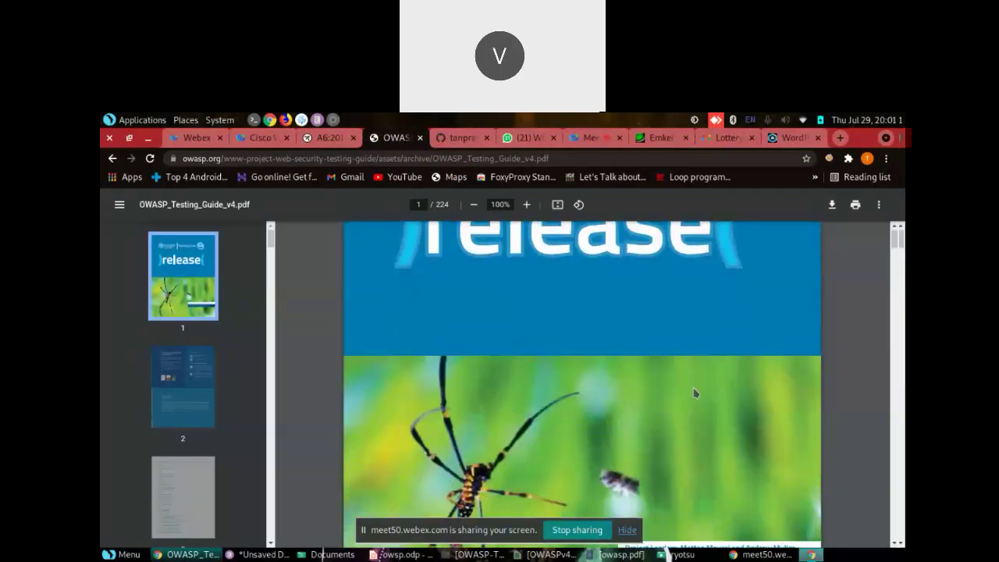
scroll(693, 387, "down", 4)
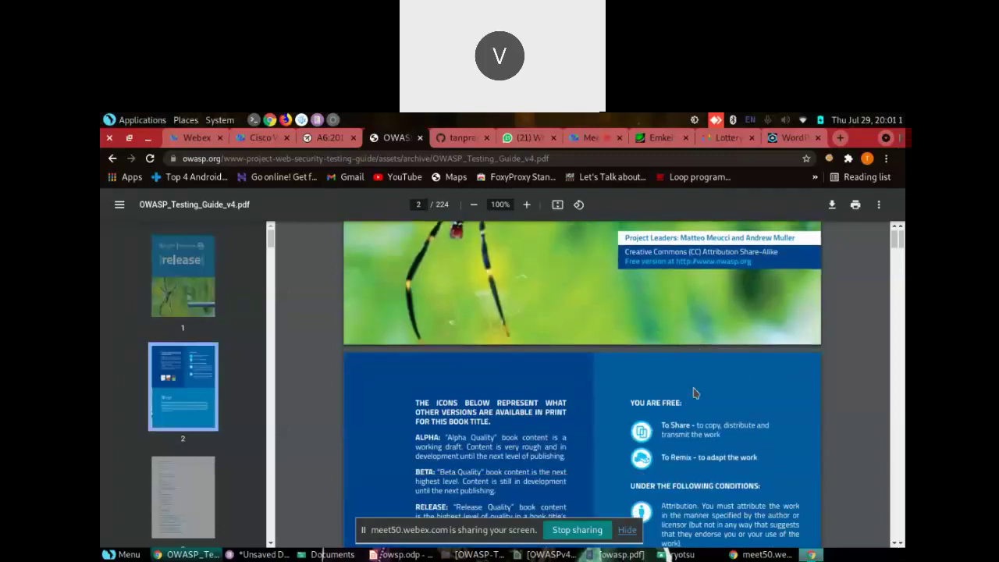
scroll(693, 393, "down", 2)
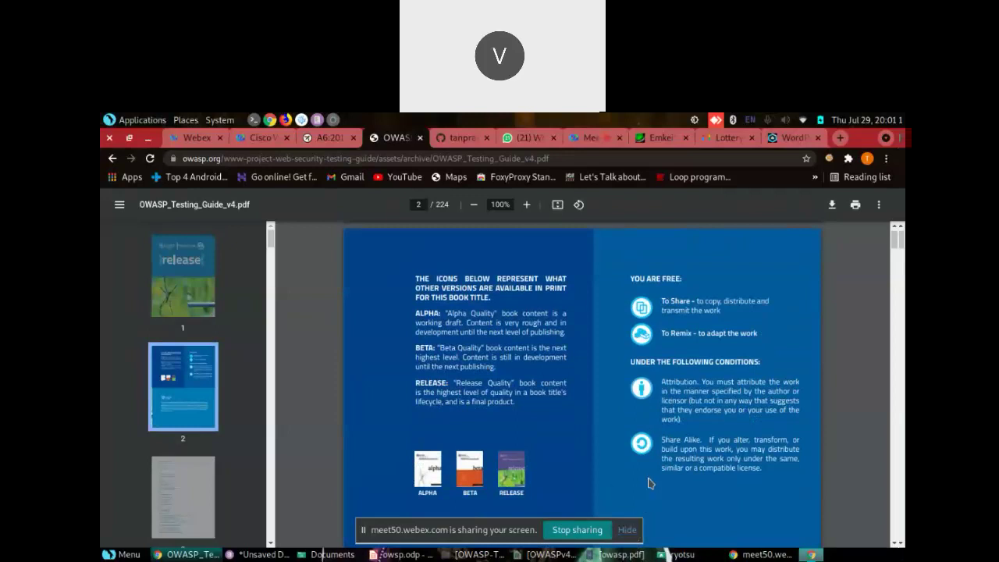
scroll(649, 482, "down", 2)
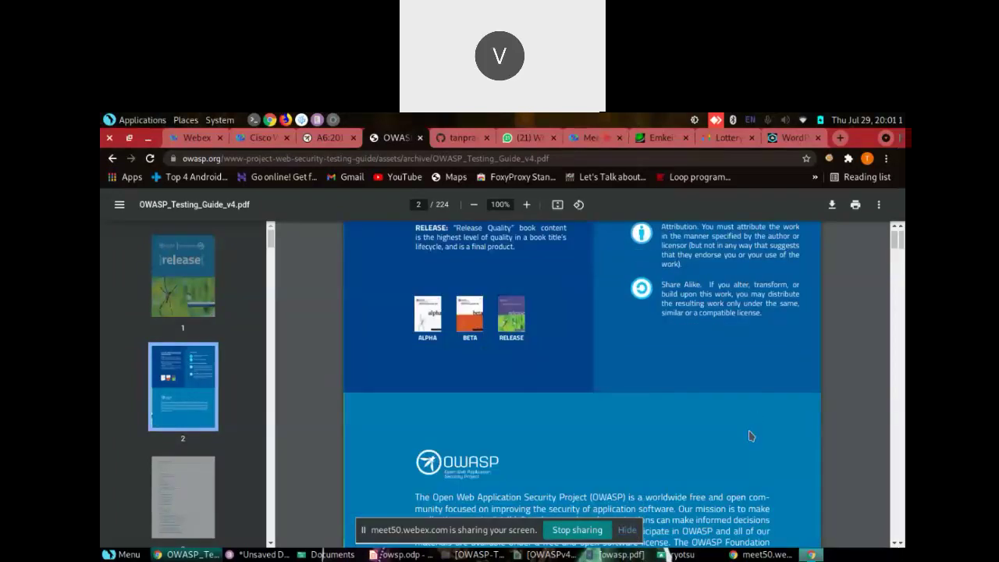
scroll(747, 437, "down", 2)
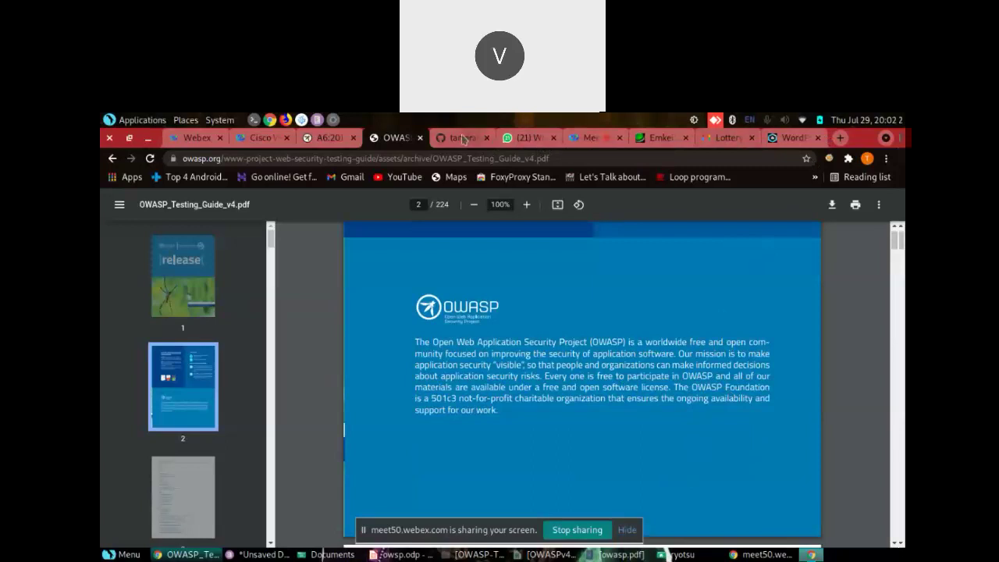
left_click(528, 138)
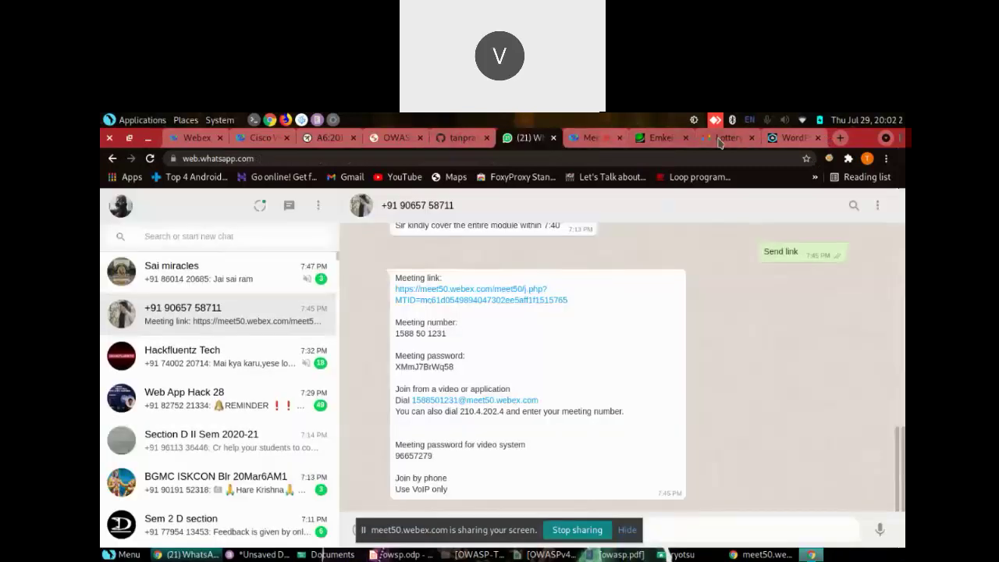
Step: Glance at the GitHub OWASP-Testing-Checklist page, then scroll the Webex meeting chat
left_click(459, 138)
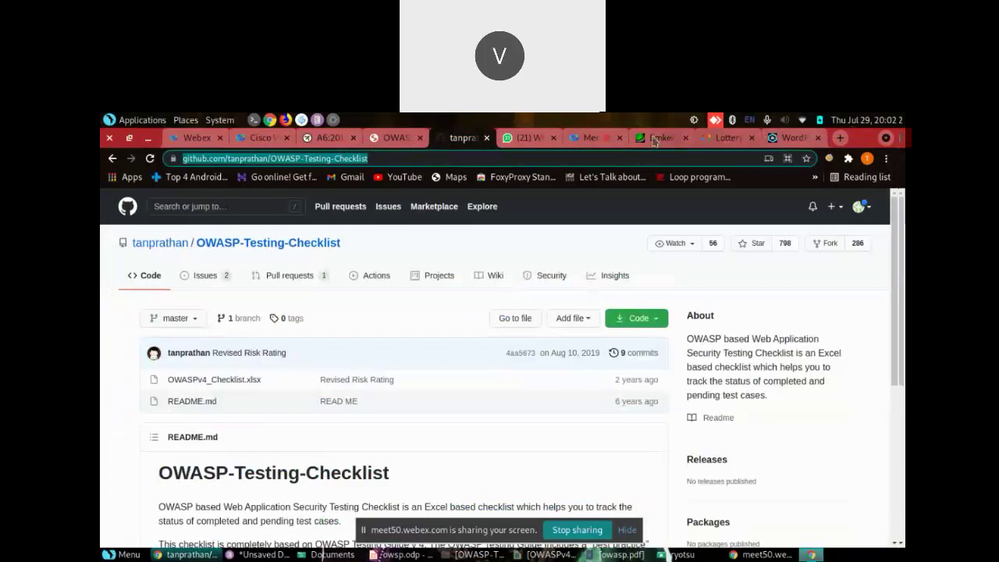
left_click(594, 138)
scroll(757, 392, "up", 3)
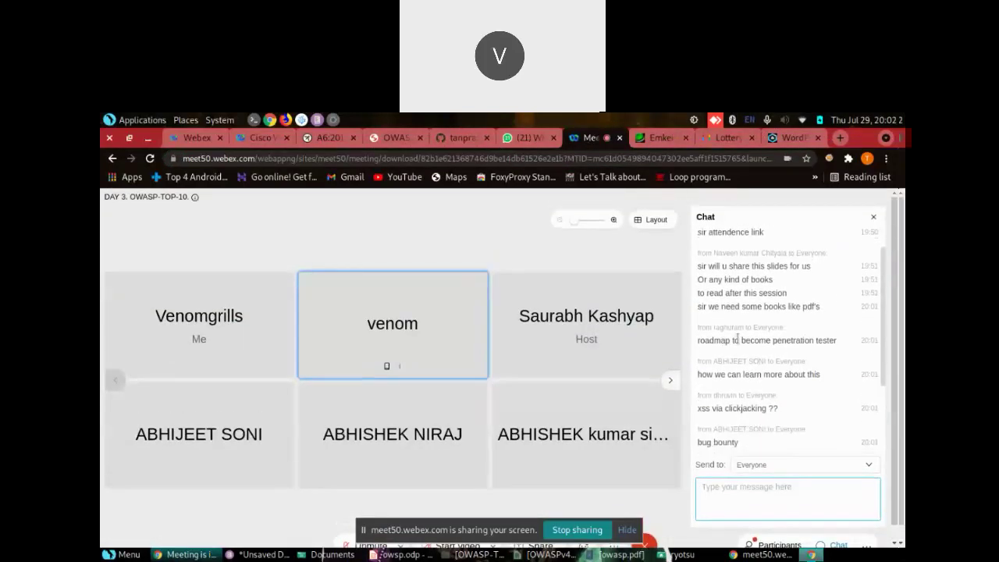
Step: Highlight the chat questions about becoming a penetration tester and learning more
left_click_drag(741, 341, 838, 342)
left_click_drag(739, 375, 808, 386)
scroll(808, 387, "down", 2)
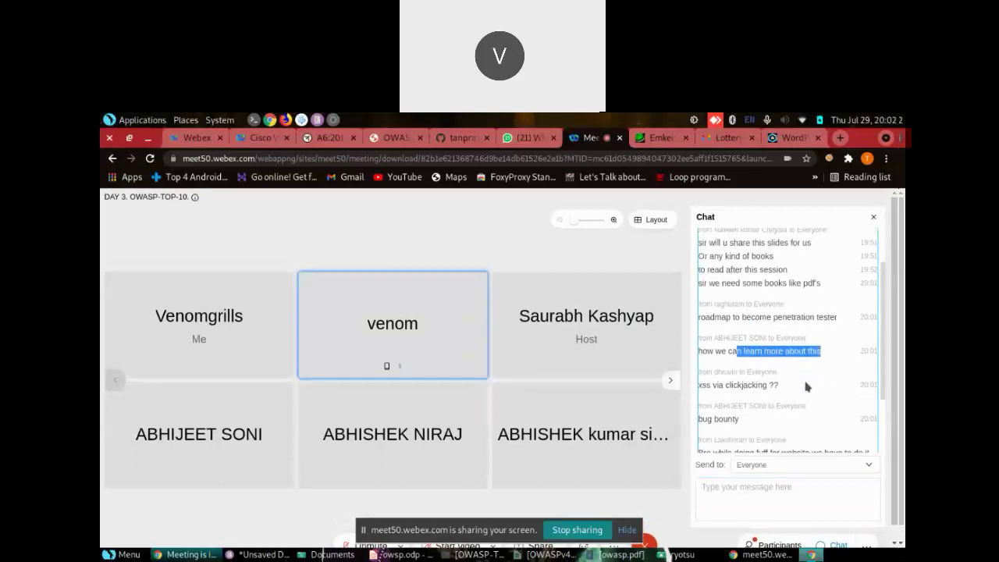
left_click_drag(776, 346, 741, 352)
left_click(737, 350)
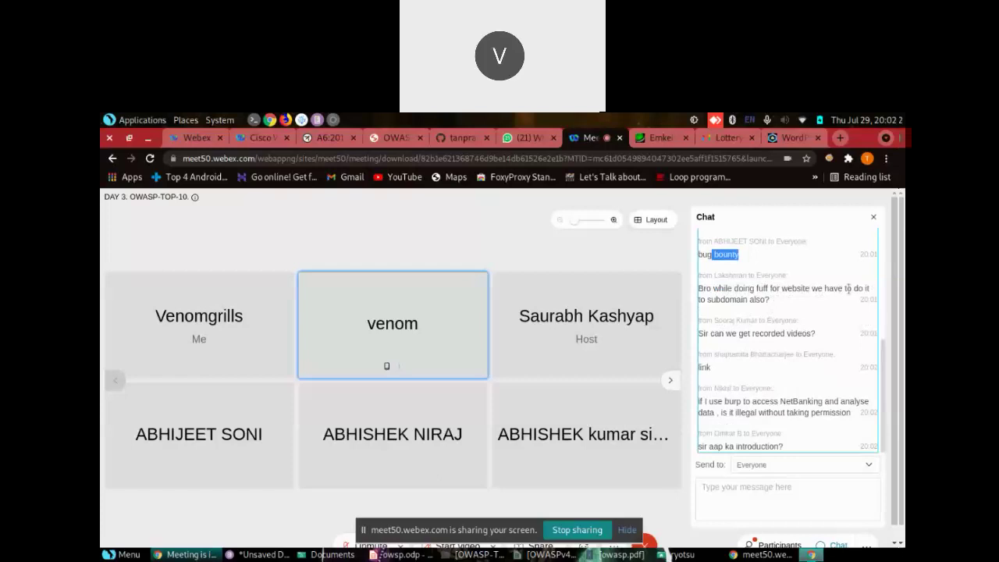
Step: Highlight the subdomain, fuff and recorded-videos questions in the chat
left_click_drag(769, 300, 757, 298)
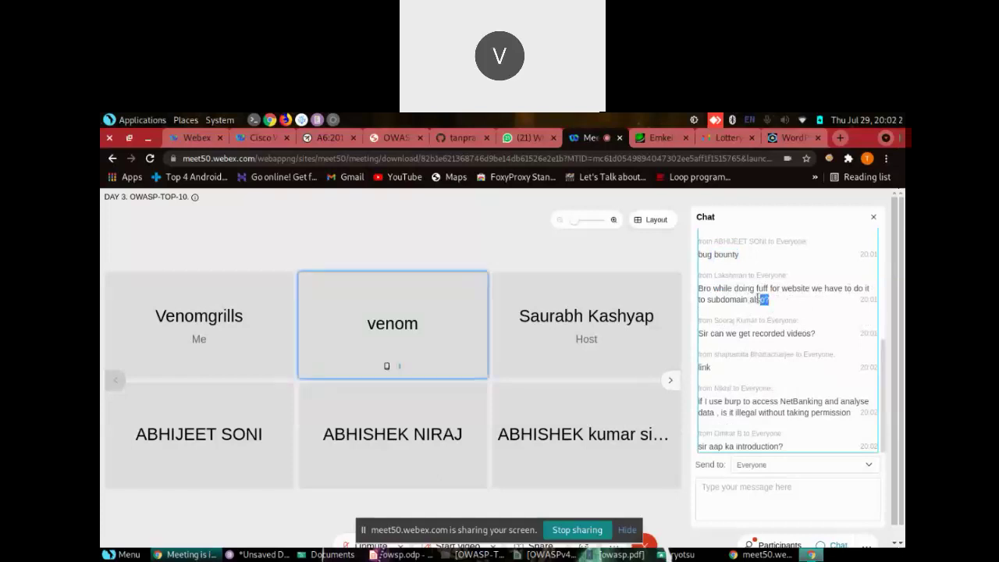
double_click(718, 288)
left_click_drag(746, 287, 795, 291)
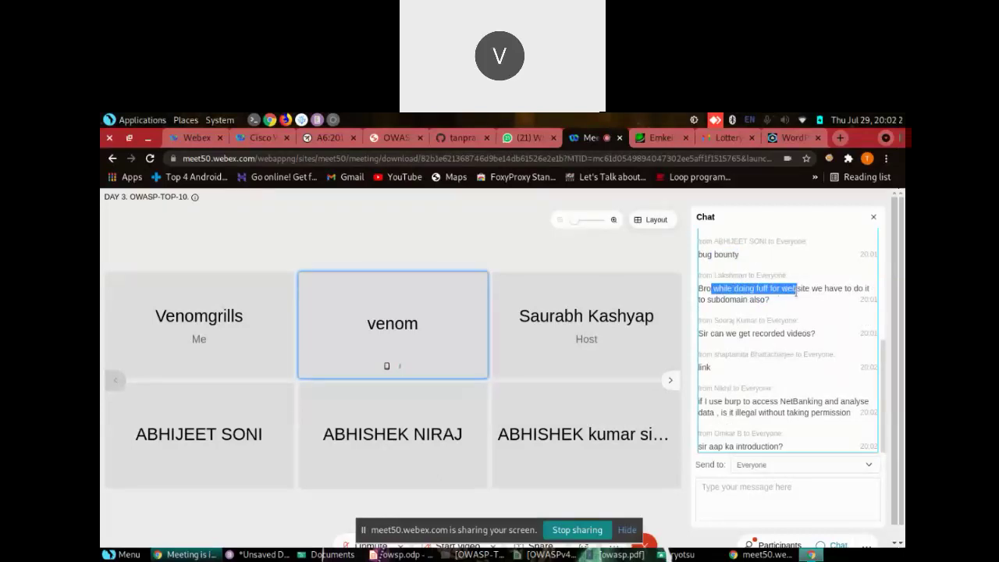
left_click_drag(725, 300, 769, 309)
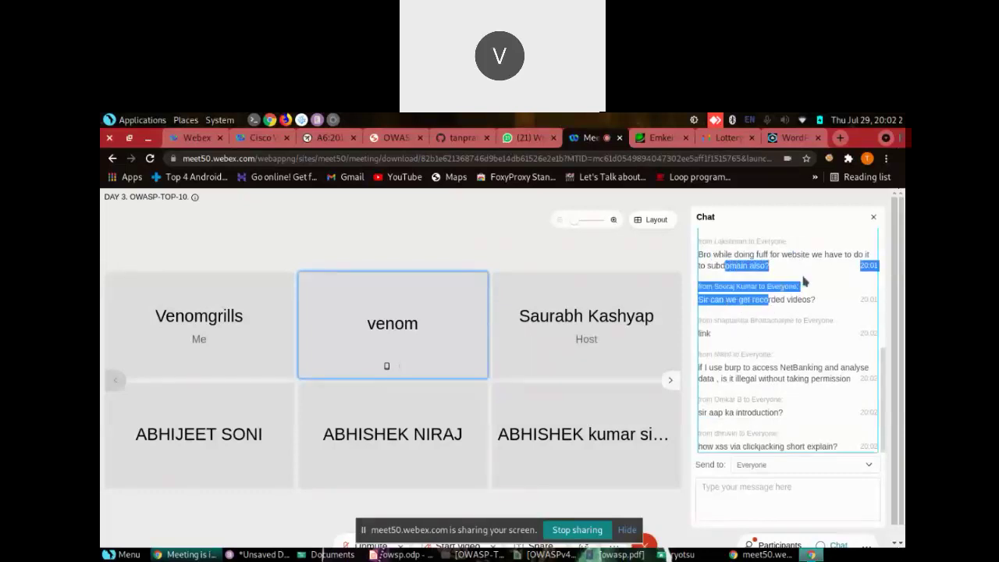
scroll(804, 280, "up", 1)
mouse_move(686, 554)
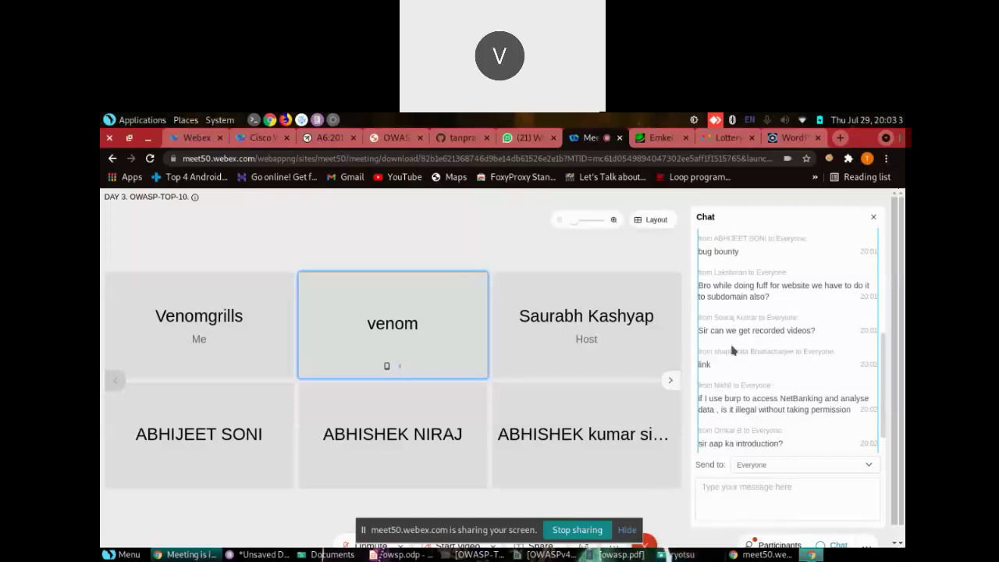
Step: Highlight the recorded-videos and NetBanking Burp legality-without-permission questions in the Webex chat
left_click_drag(710, 331, 814, 347)
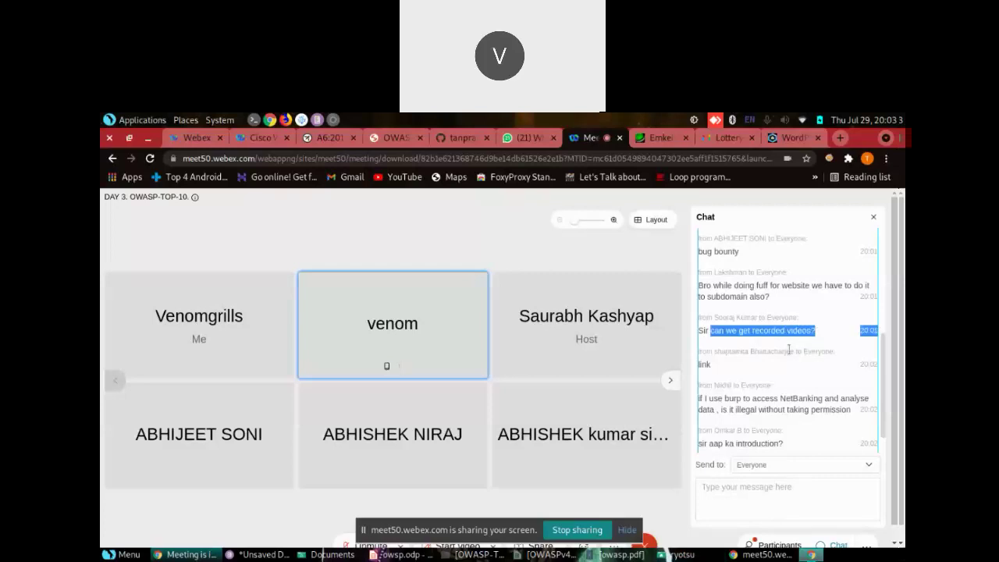
scroll(780, 366, "down", 1)
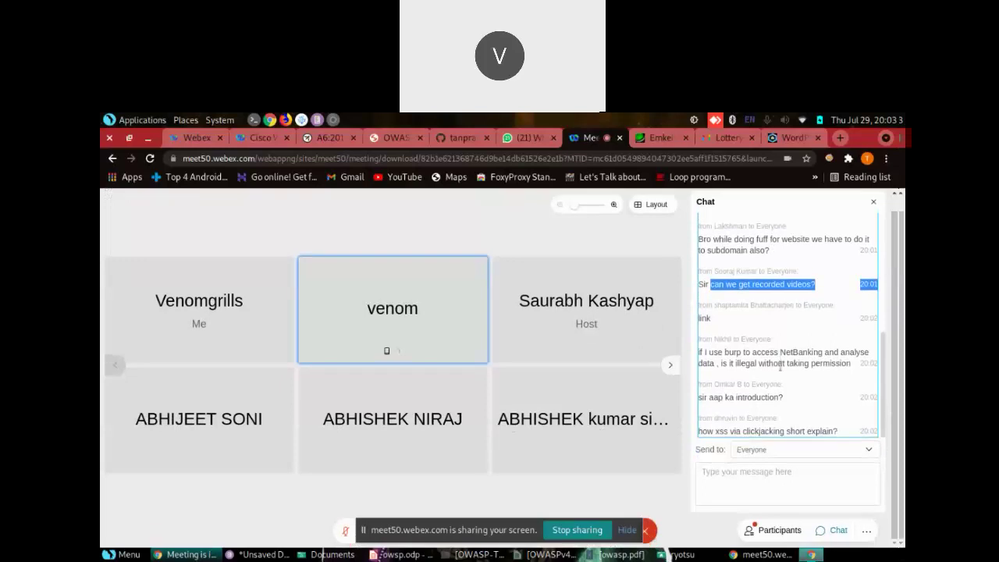
left_click_drag(724, 353, 794, 353)
left_click_drag(729, 364, 829, 363)
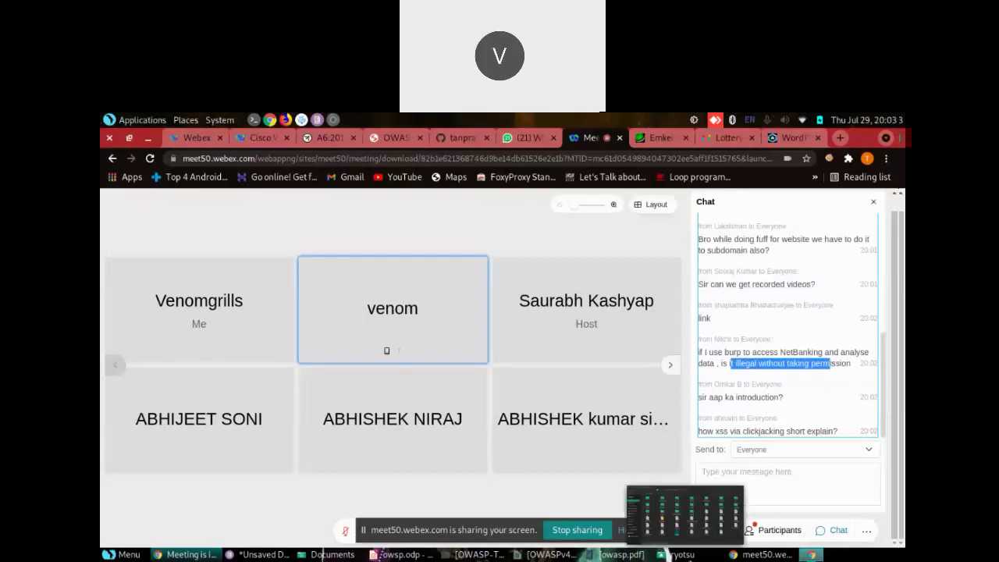
left_click(271, 556)
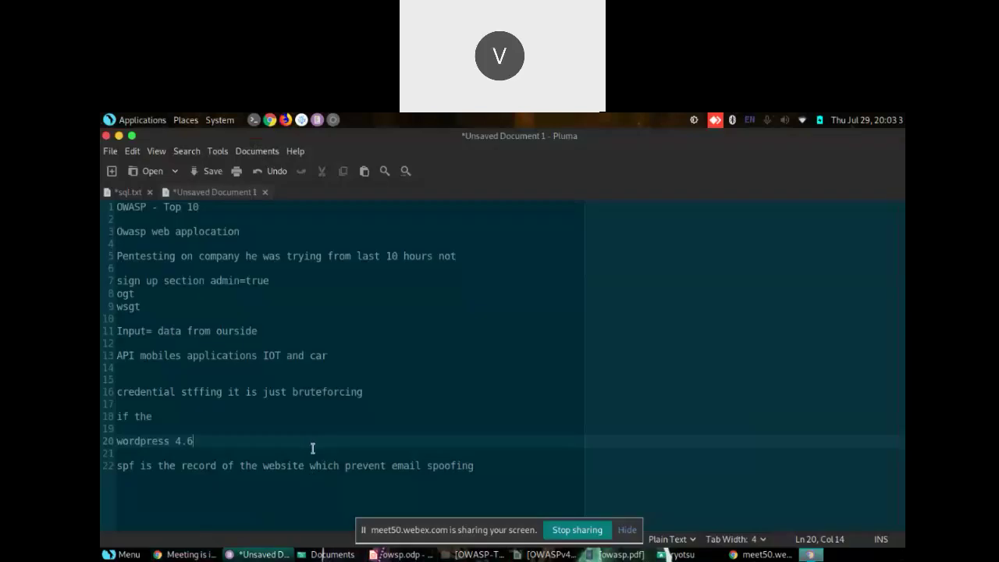
Step: Add a 'parameter tampering-' note on a new line below wordpress 4.6
key("Return")
key("Return")
type("p")
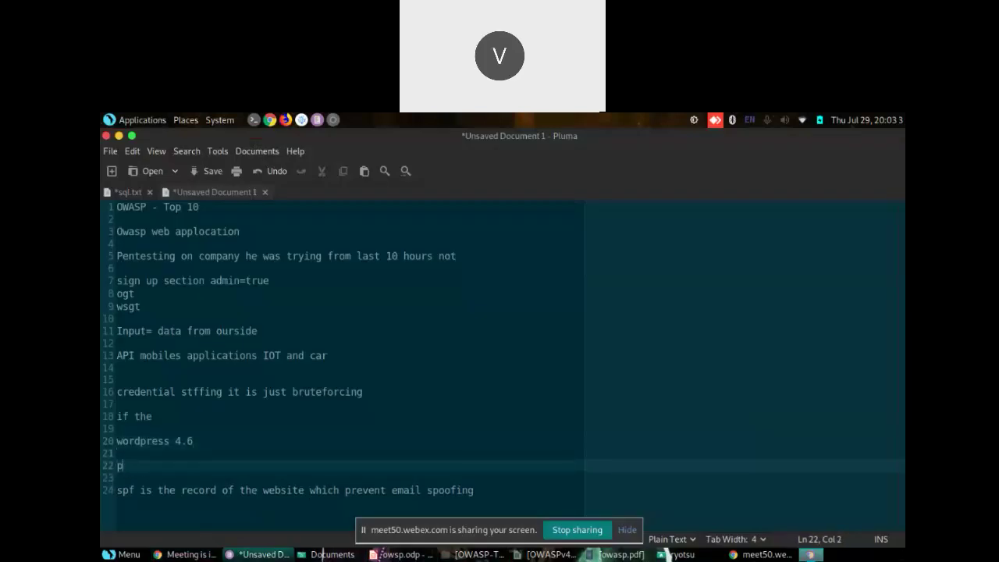
type("arameter ")
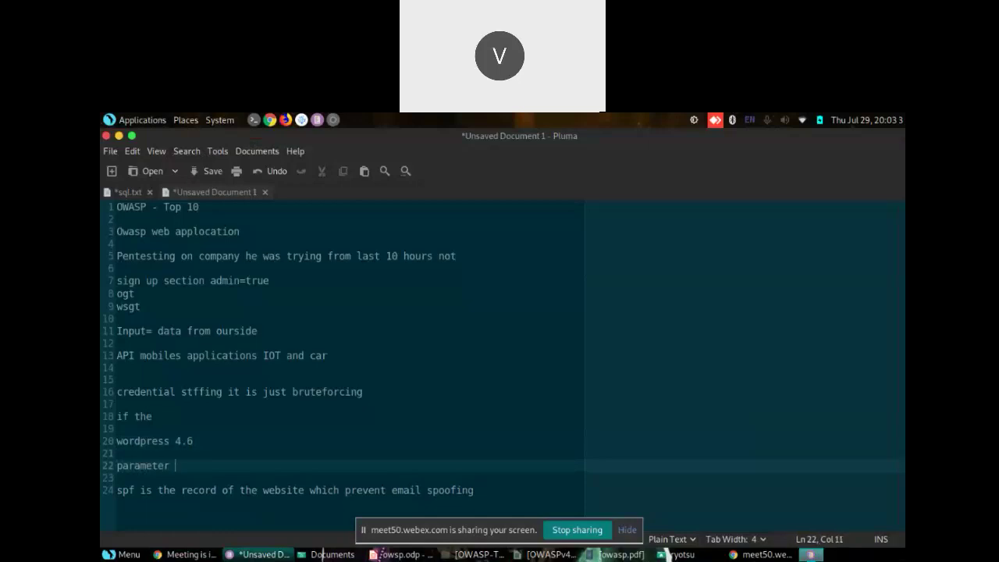
type("tampering-")
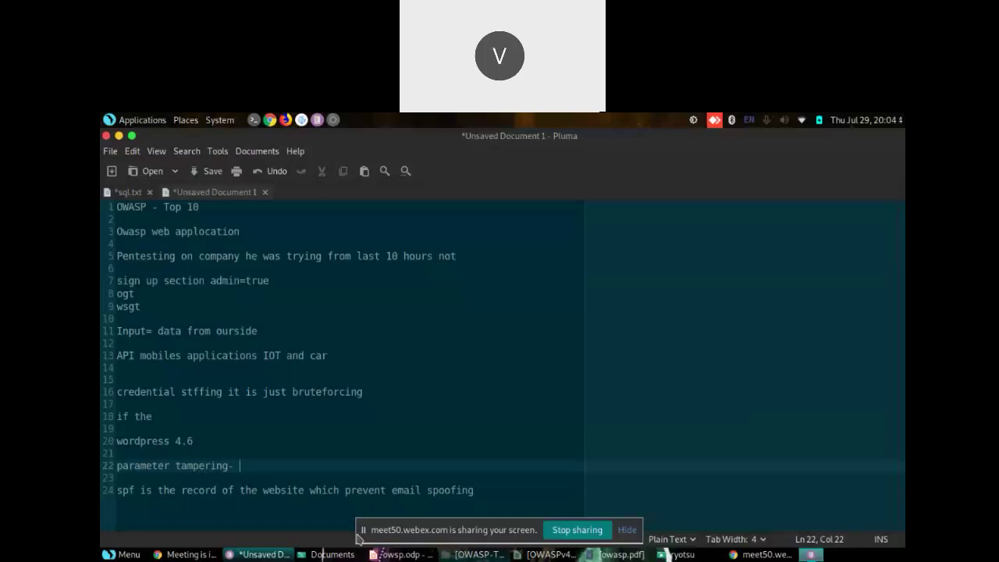
key("Return")
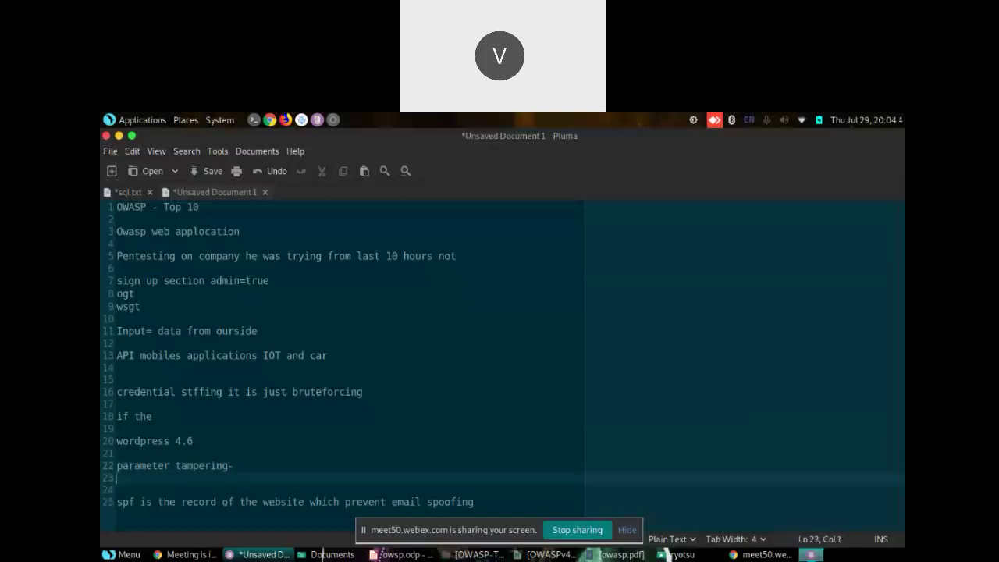
key("Down")
Step: Write the example 'amount=10' on the line below the tampering note
type("amont")
key("Left")
key("Left")
type("u")
key("Right")
key("Right")
type("=")
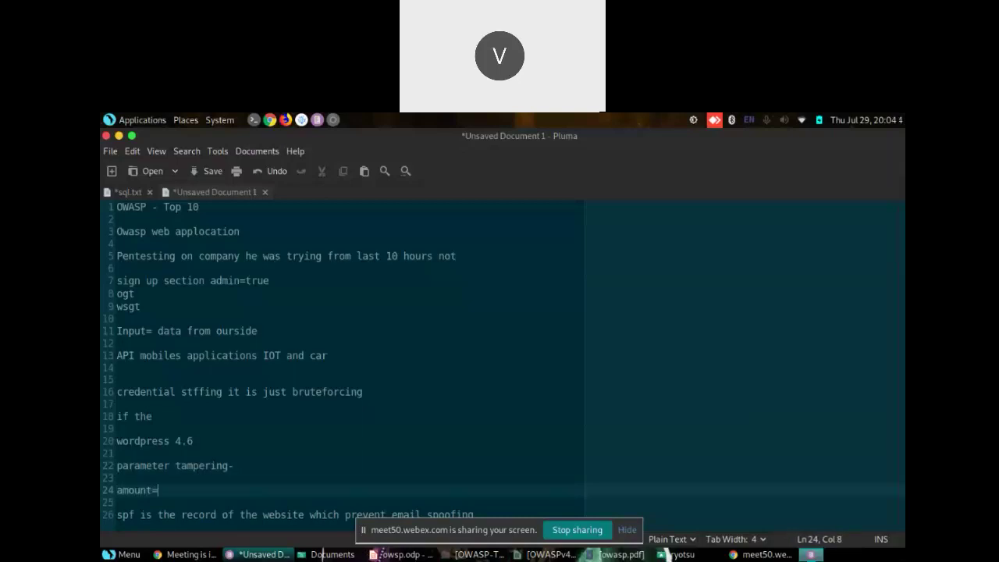
type("56778")
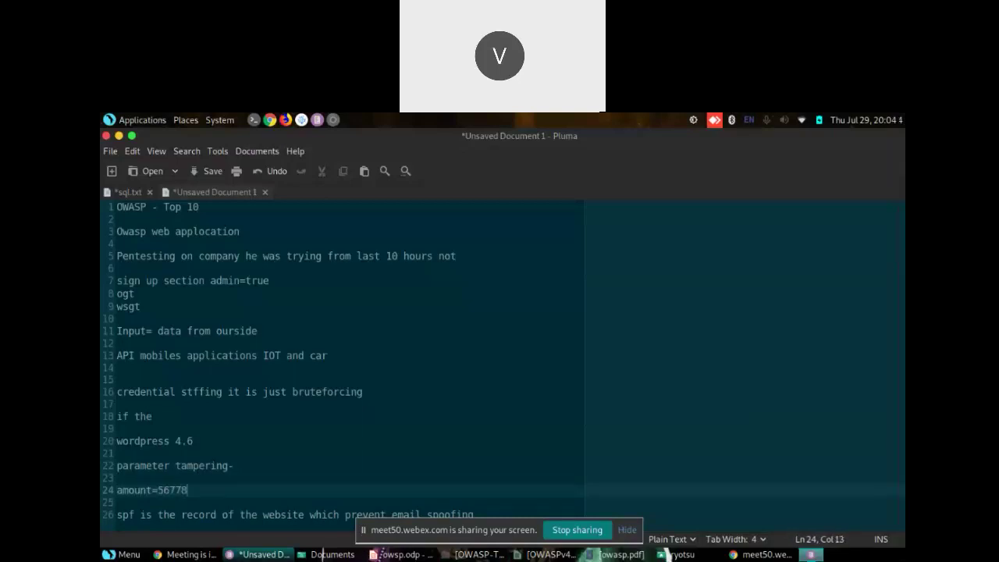
key("shift+Left")
key("shift+Left")
key("shift+Left")
key("shift+Left")
key("shift+Left")
key("shift+Left")
key("shift+Left")
key("shift+Left")
key("shift+Left")
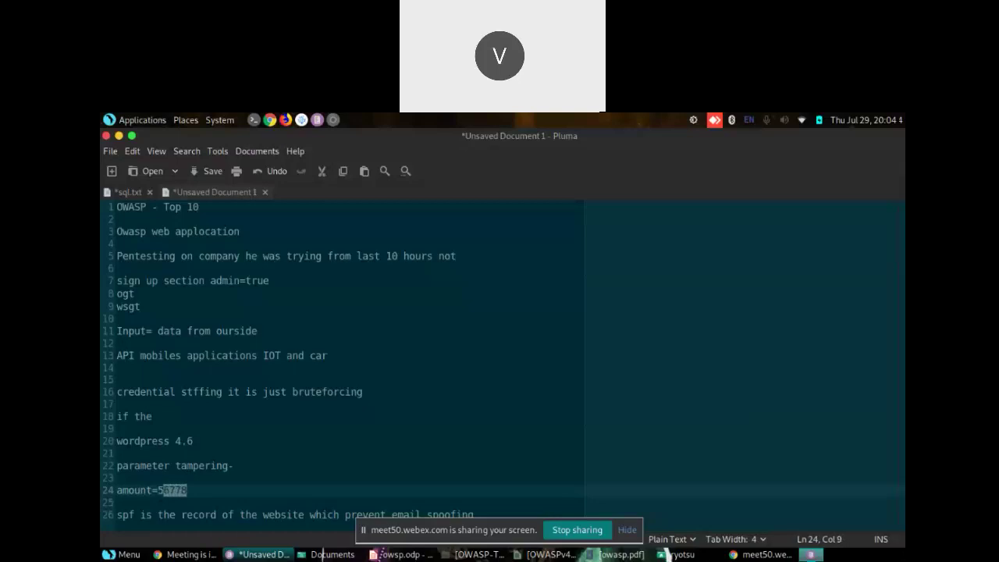
key("End")
key("BackSpace")
key("BackSpace")
key("BackSpace")
key("BackSpace")
key("BackSpace")
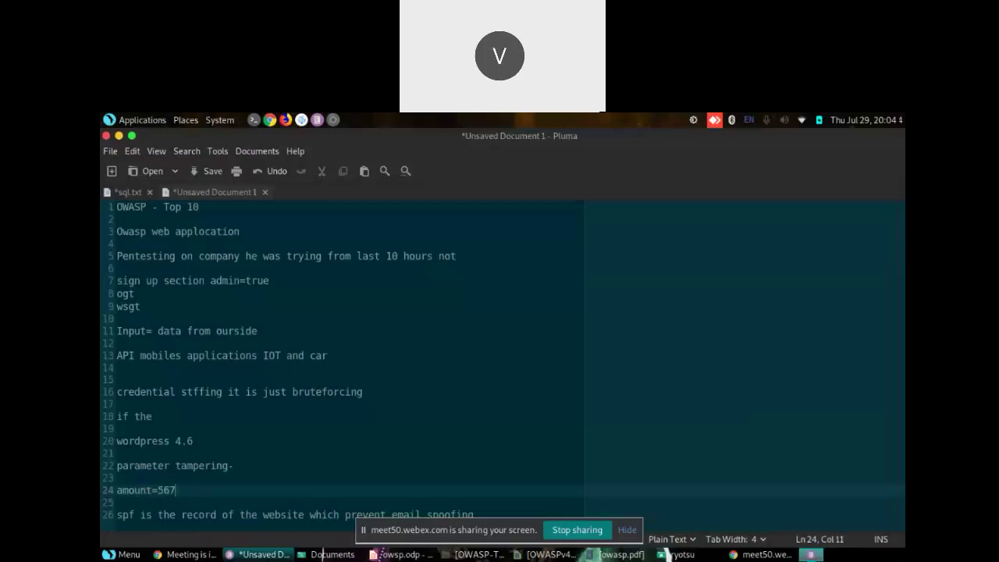
type("09")
key("BackSpace")
key("BackSpace")
type("10")
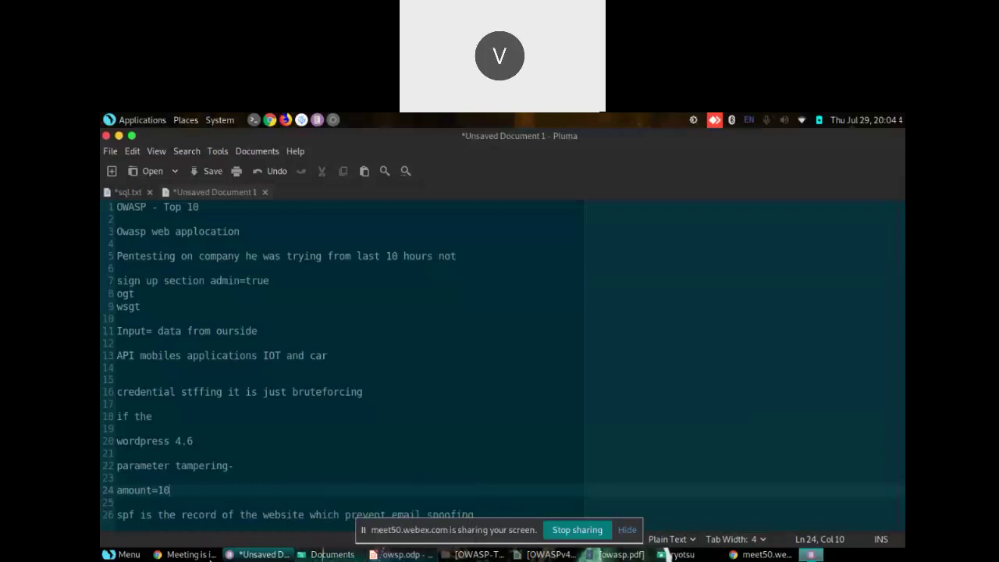
left_click(192, 554)
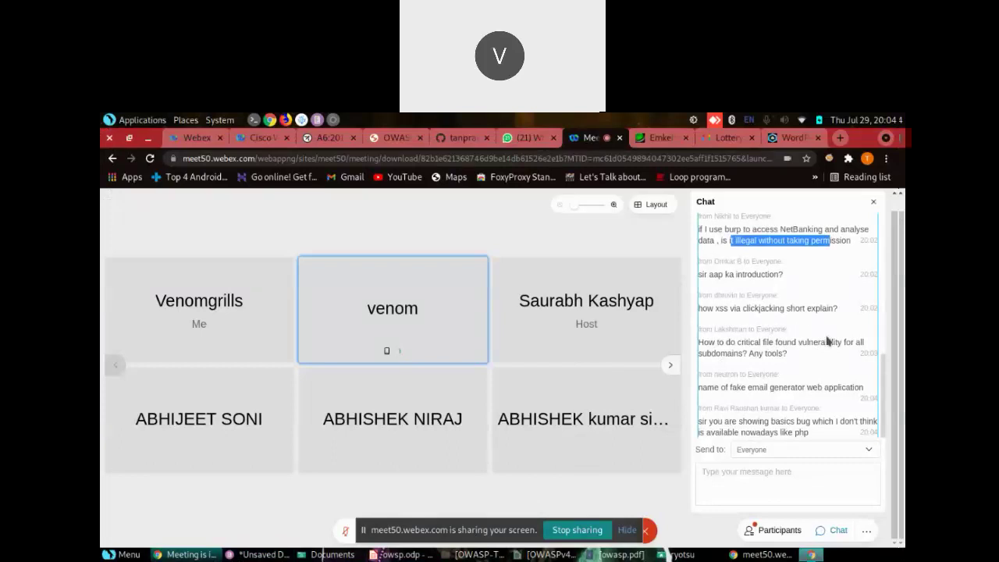
Step: Highlight the introduction request, XSS-via-clickjacking and critical-file vulnerability questions in chat
left_click(730, 277)
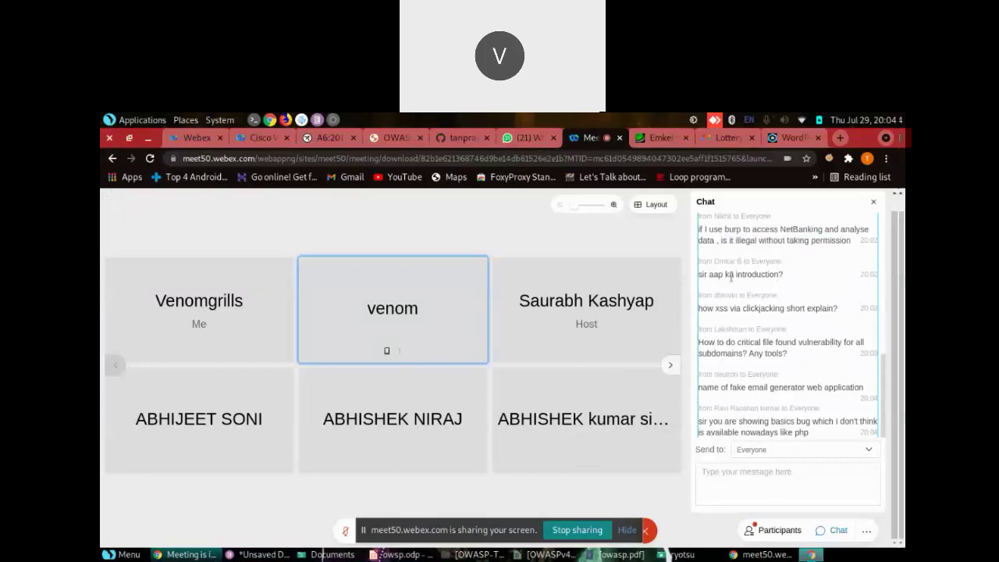
left_click_drag(725, 276, 778, 275)
left_click_drag(715, 311, 848, 313)
left_click(756, 311)
left_click_drag(716, 310, 782, 309)
left_click_drag(834, 308, 833, 308)
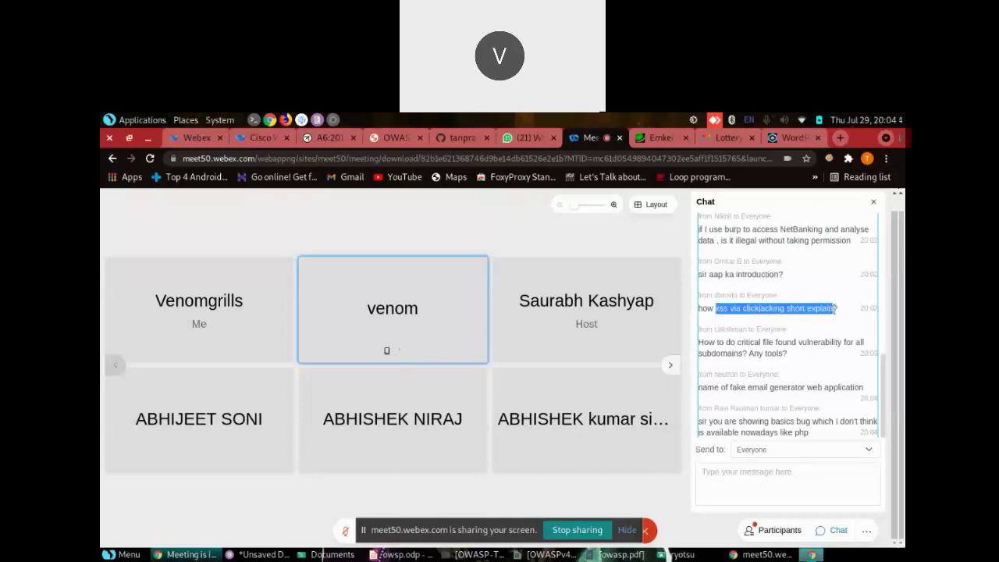
left_click_drag(716, 344, 739, 338)
left_click(782, 355)
scroll(719, 335, "up", 1)
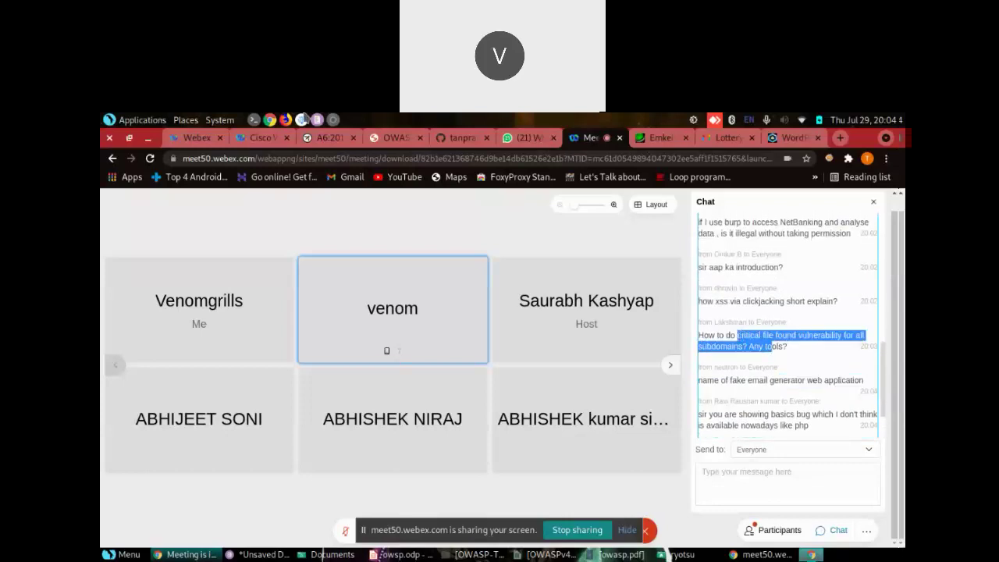
left_click(254, 120)
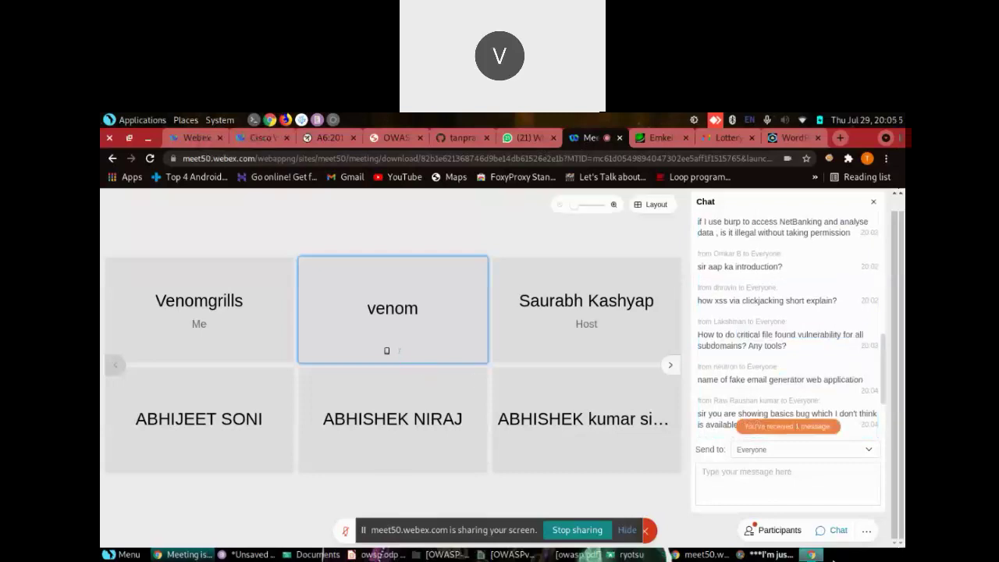
Step: Type 'gobuter' into the new terminal window
left_click(769, 555)
type("goby")
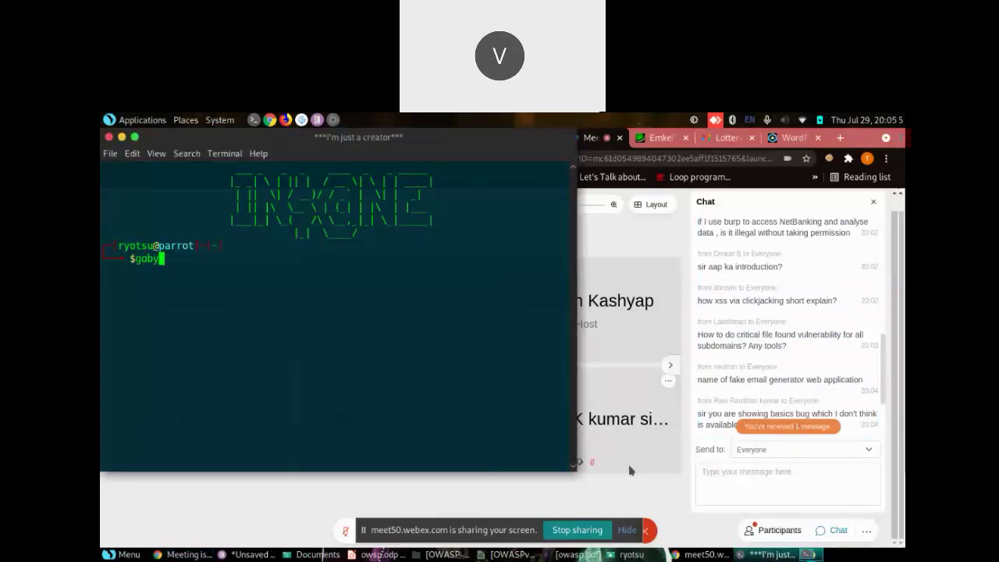
key("BackSpace")
type("uter")
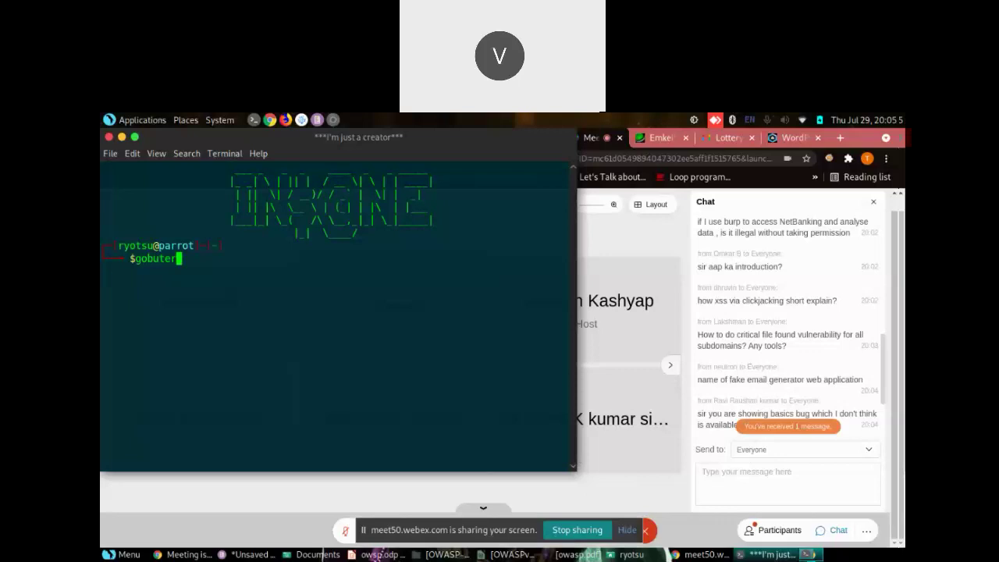
Step: Send 'gobuster dirb dirbuster' to everyone in the Webex chat, fixing the typo
left_click(756, 492)
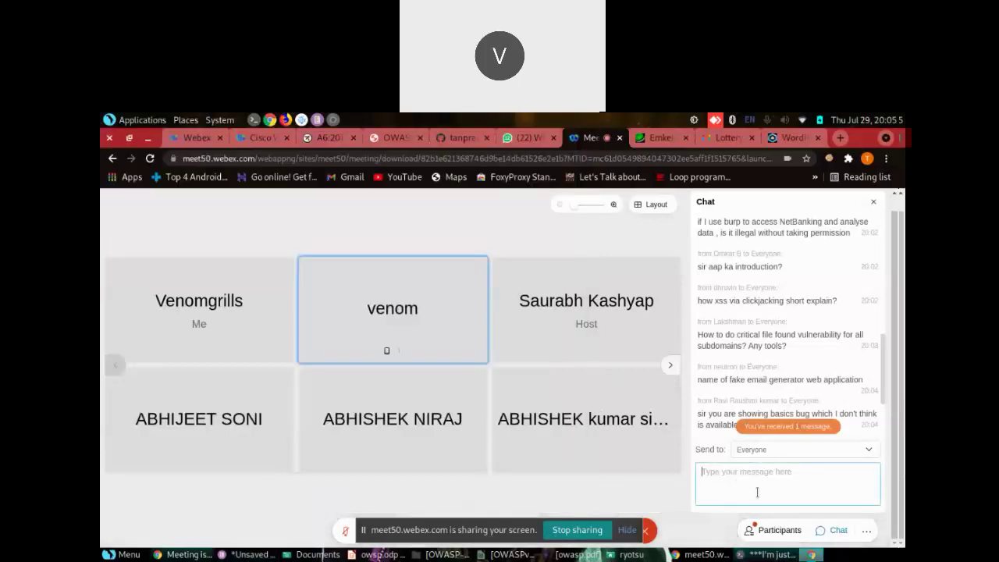
type("gobus")
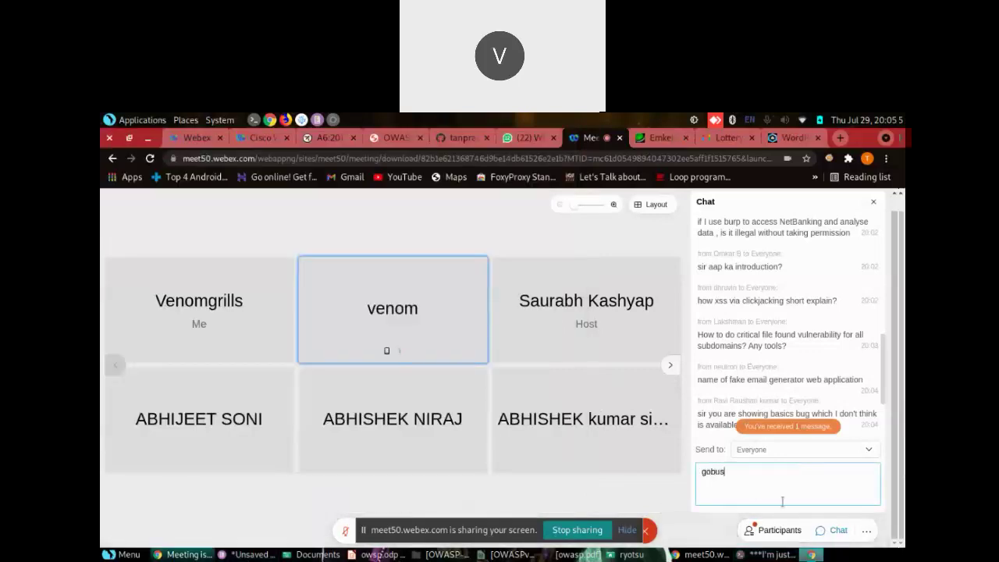
type("ter dirb dirbut")
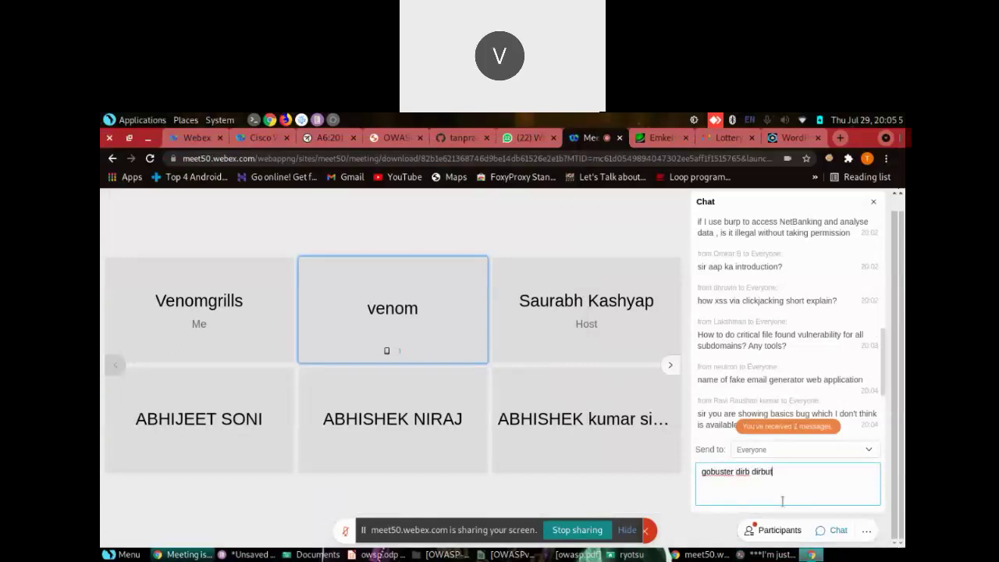
type("er")
key("BackSpace")
type("ster")
key("Return")
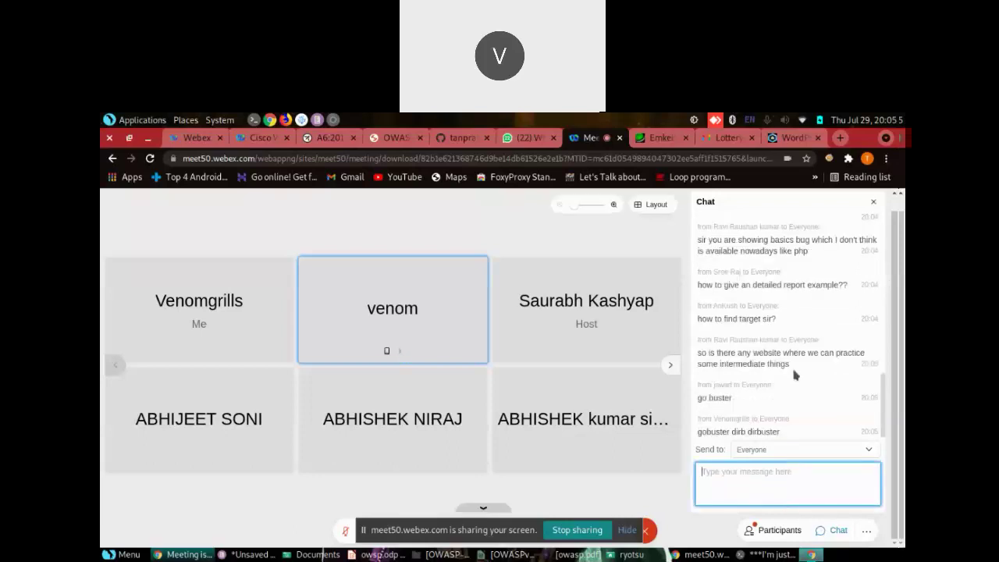
scroll(794, 373, "up", 3)
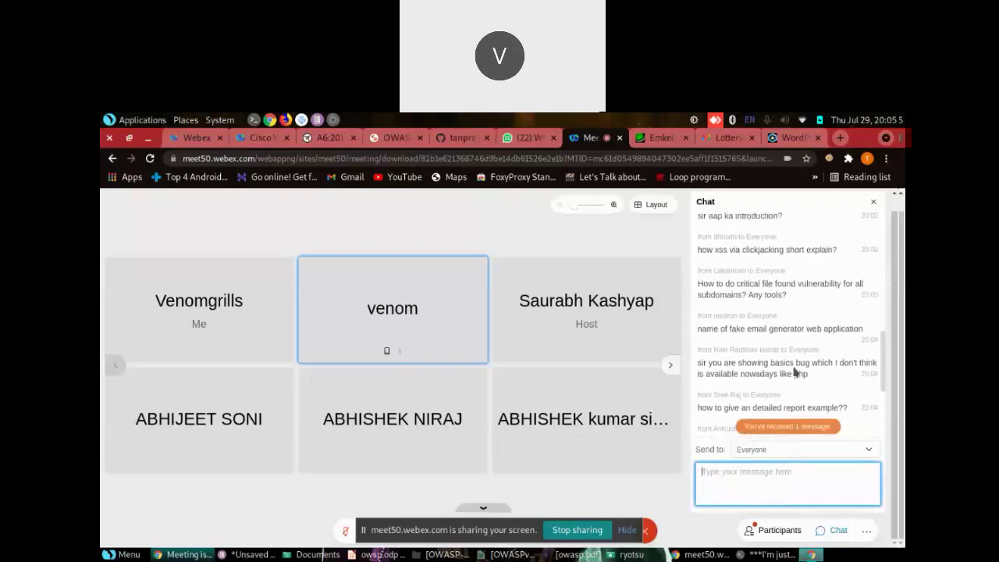
scroll(749, 361, "up", 2)
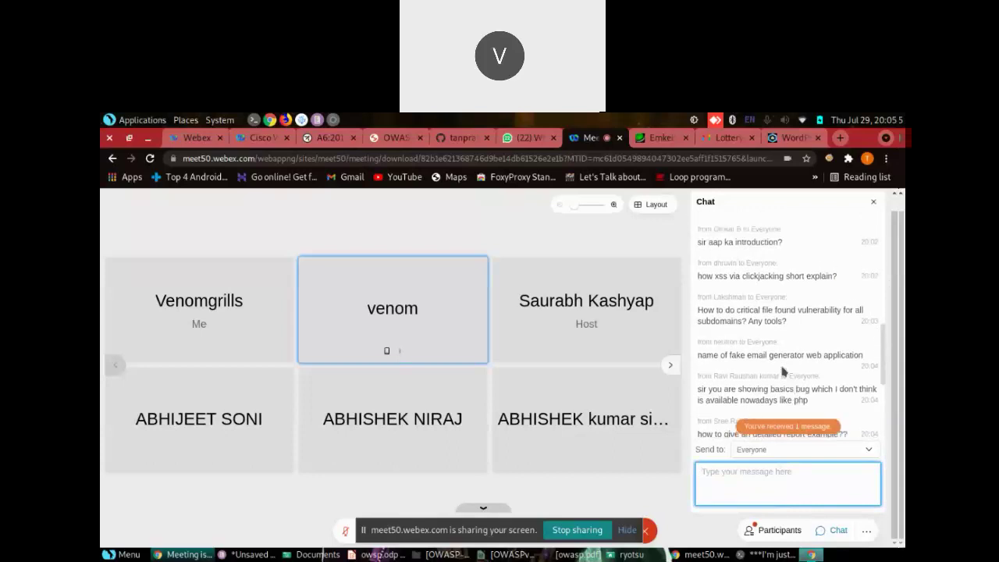
left_click(722, 357)
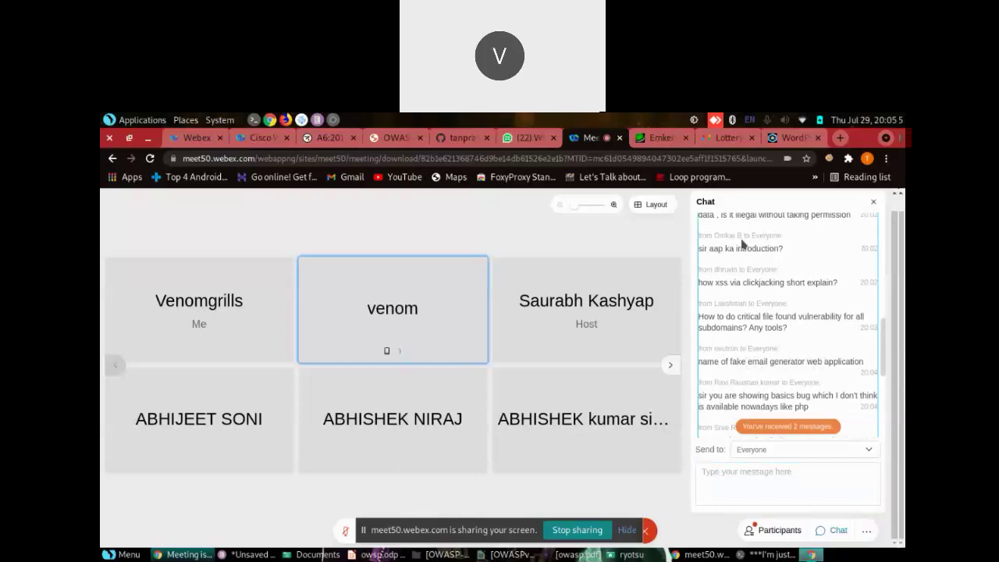
left_click(663, 140)
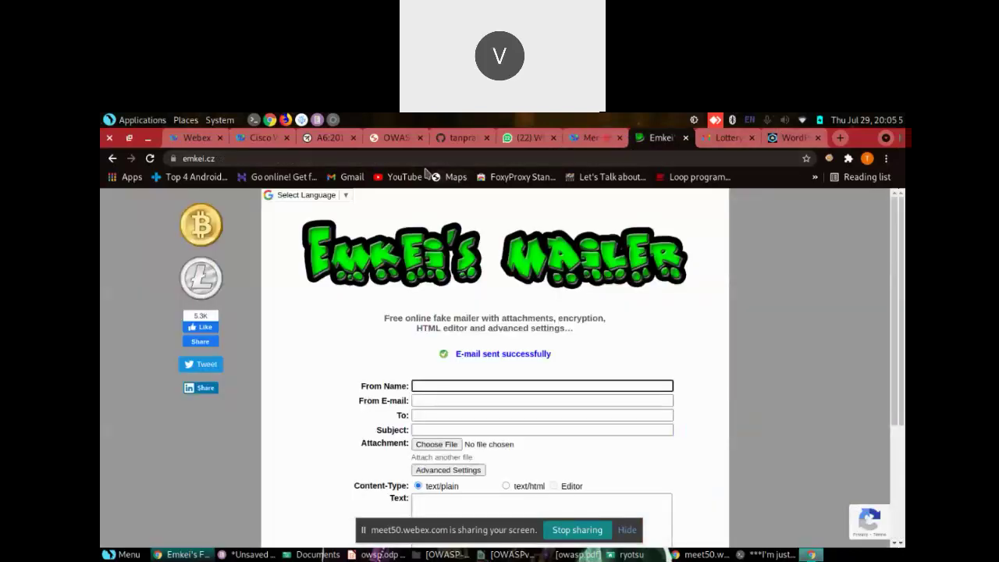
left_click(176, 158)
key("ctrl+c")
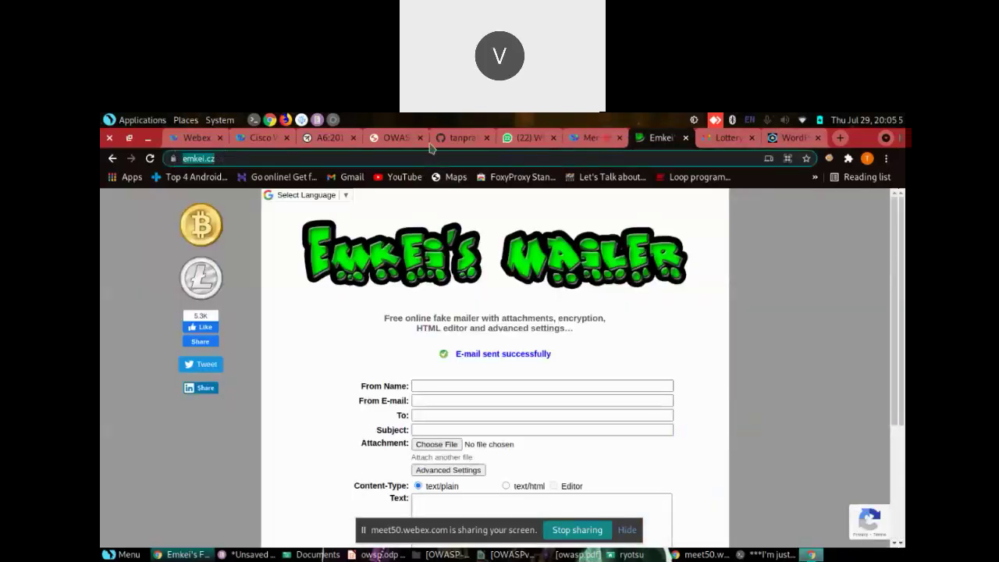
left_click(581, 138)
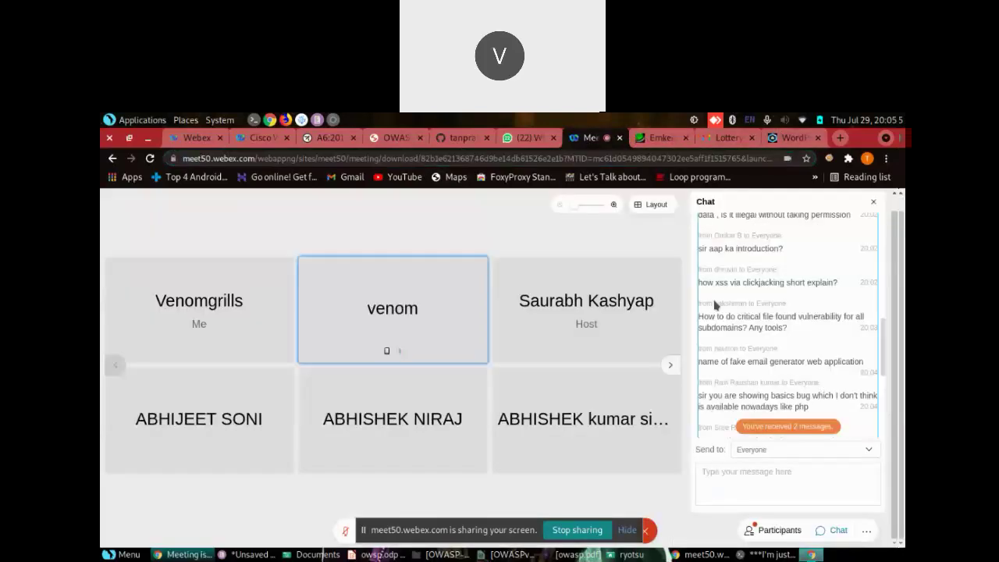
left_click(752, 478)
key("ctrl+v")
key("Return")
Step: Scroll up the chat and highlight the detailed report question to answer it
scroll(782, 397, "up", 3)
scroll(782, 396, "up", 3)
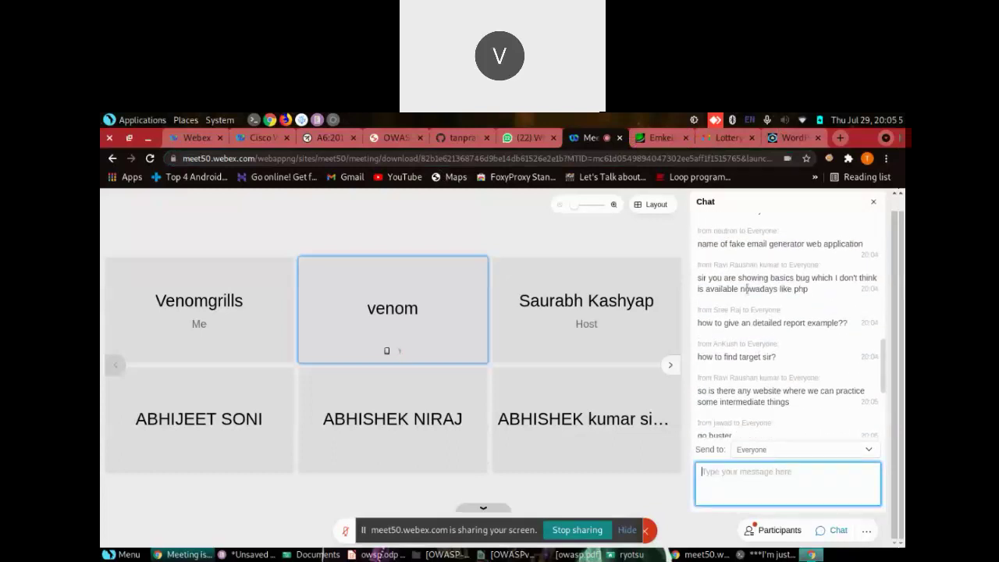
left_click_drag(716, 322, 855, 332)
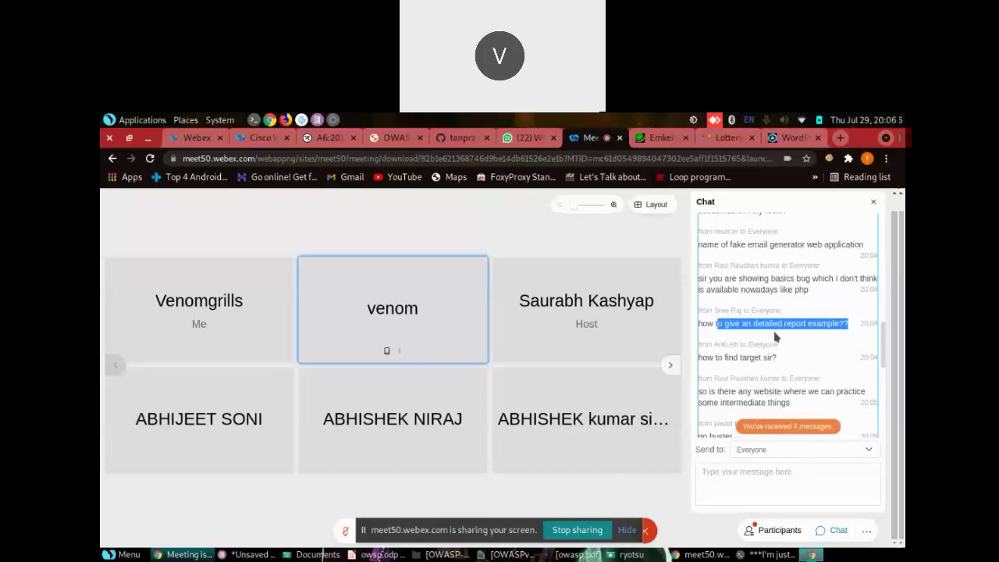
scroll(776, 338, "down", 2)
left_click_drag(724, 295, 788, 298)
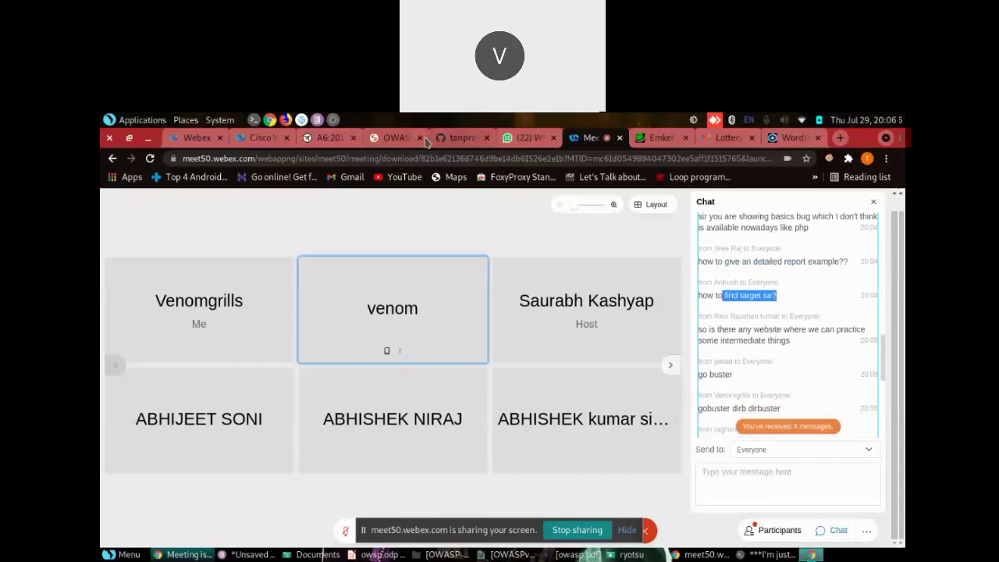
Step: Open a new browser tab and clear the partial address-bar entry
left_click(841, 139)
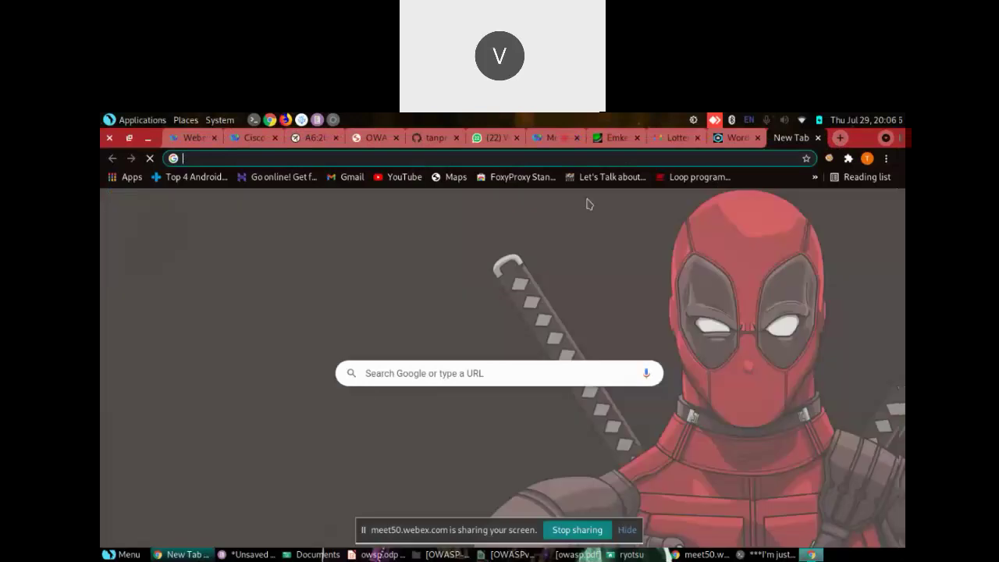
type("id")
key("BackSpace")
key("BackSpace")
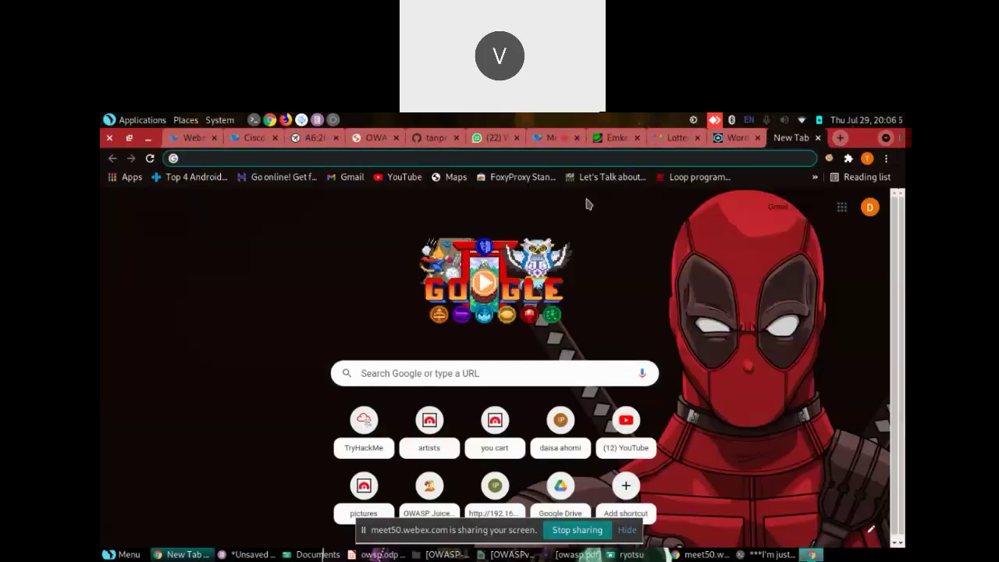
Step: Search Google for the dork query inurl:id= .pk
left_click(420, 373)
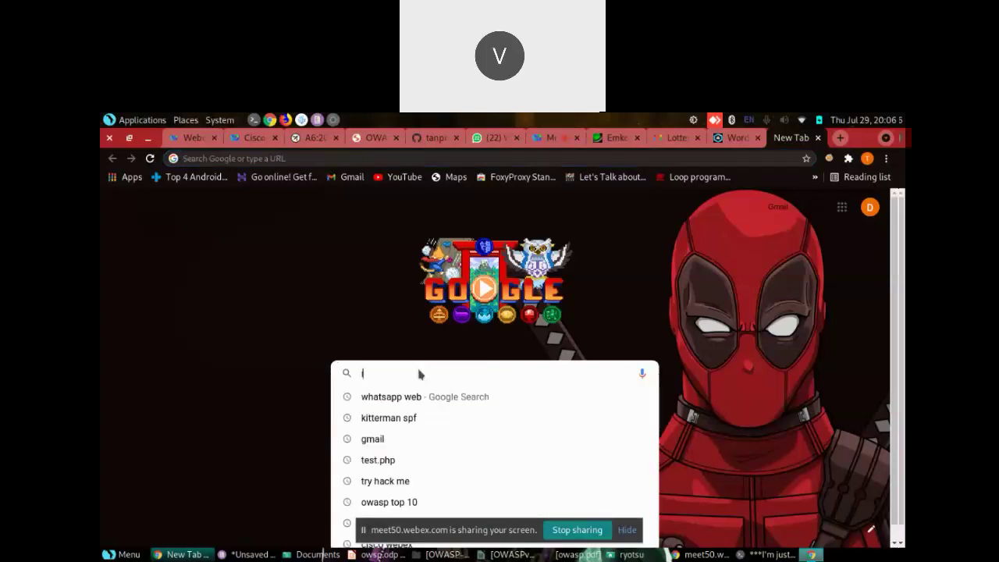
type("inurl")
key("Right")
type("'")
key("End")
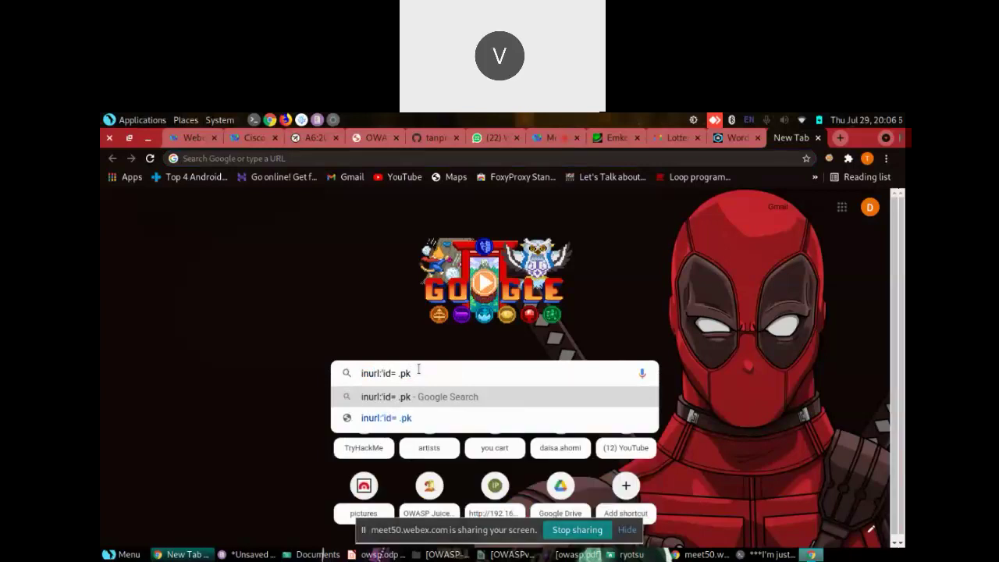
key("Left")
key("Left")
key("Left")
key("BackSpace")
key("Right")
key("Right")
key("Right")
key("Right")
key("Right")
key("Right")
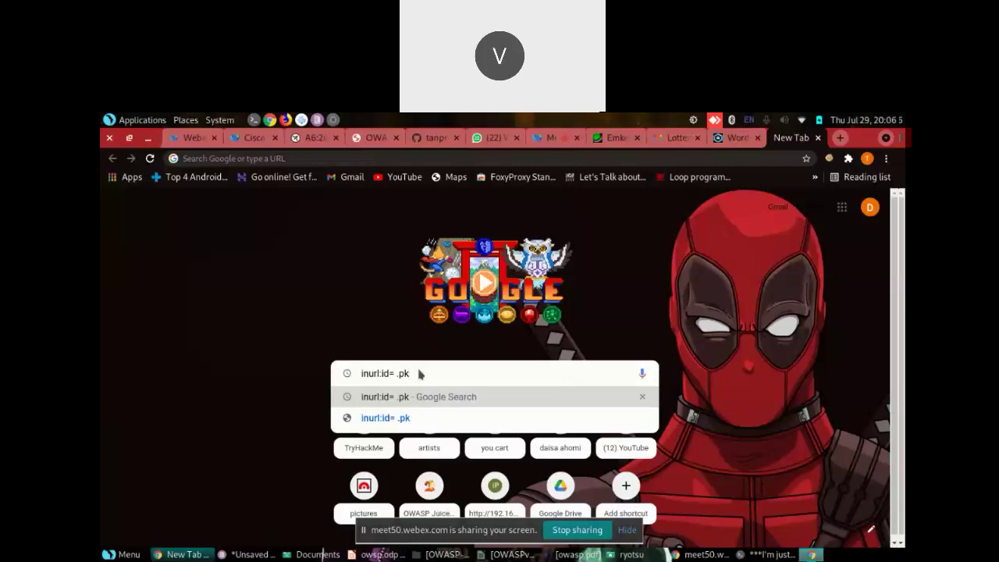
key("Return")
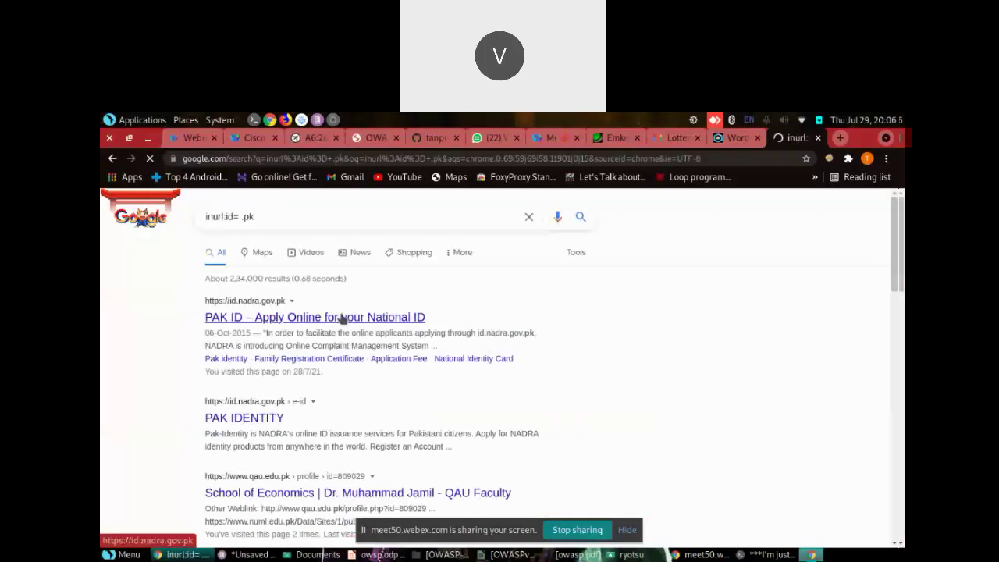
Step: Skim the roughly 2,34,000 inurl:id= .pk results, then return to the Webex meeting tab
scroll(303, 369, "down", 2)
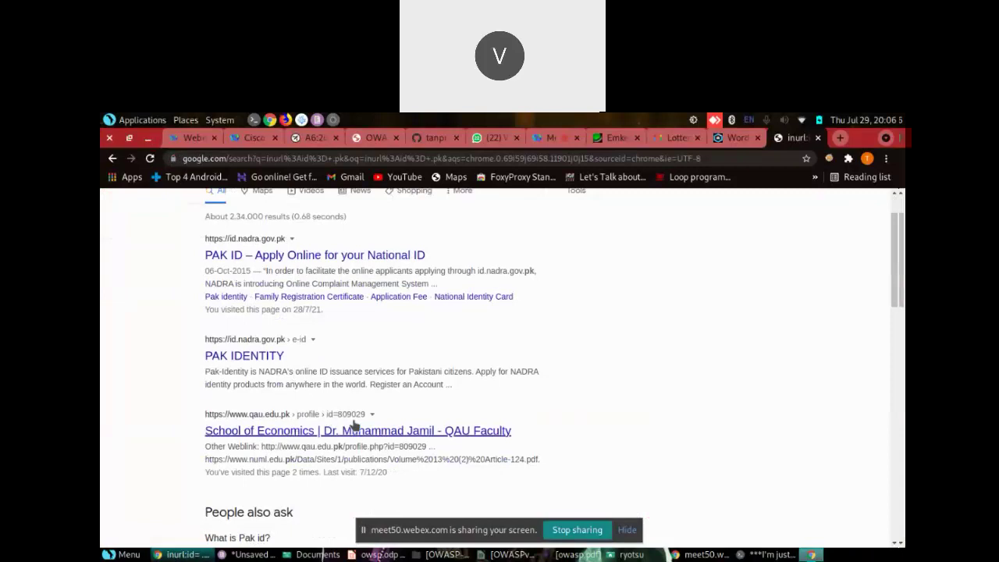
scroll(351, 434, "down", 4)
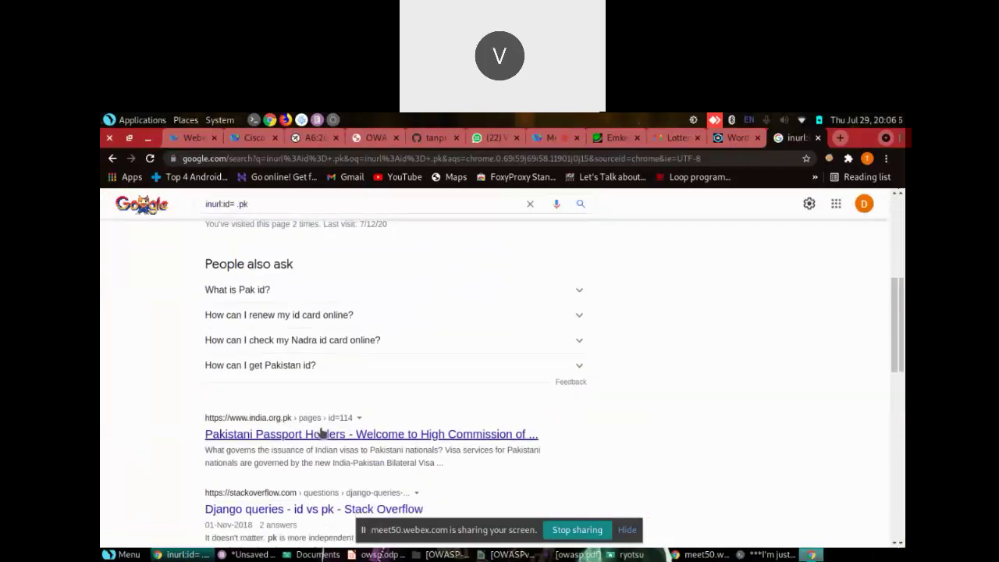
scroll(344, 429, "down", 3)
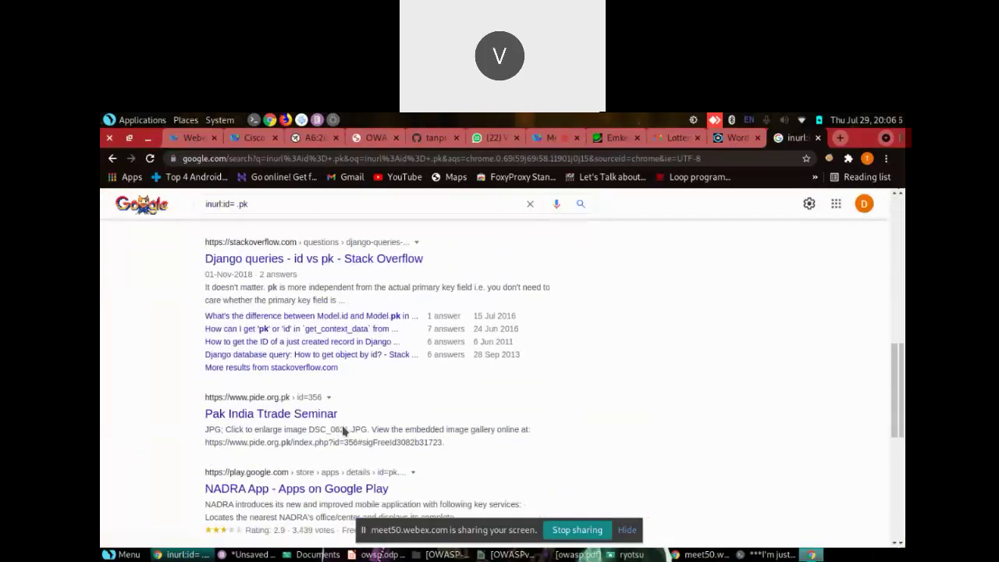
scroll(343, 430, "up", 5)
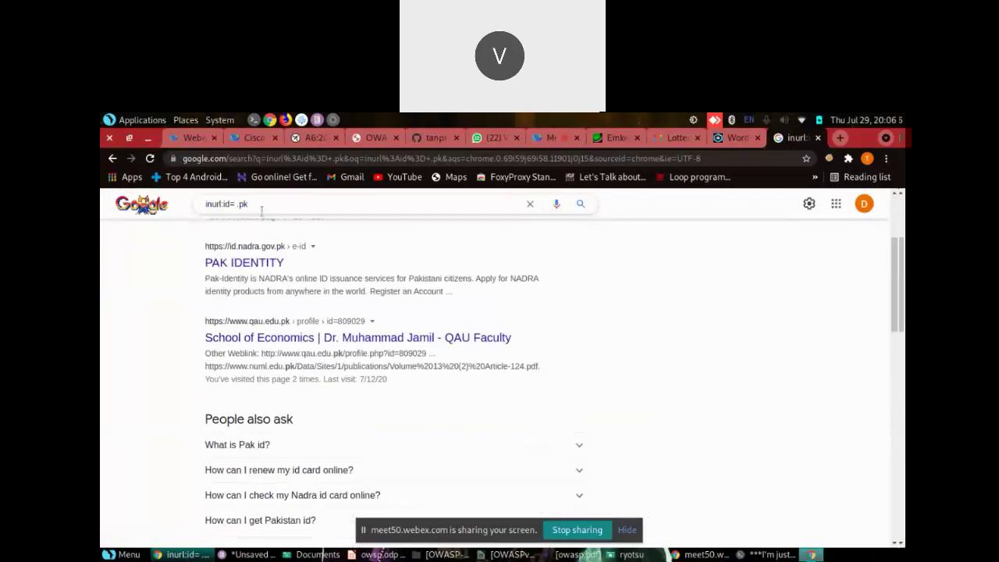
scroll(267, 212, "up", 3)
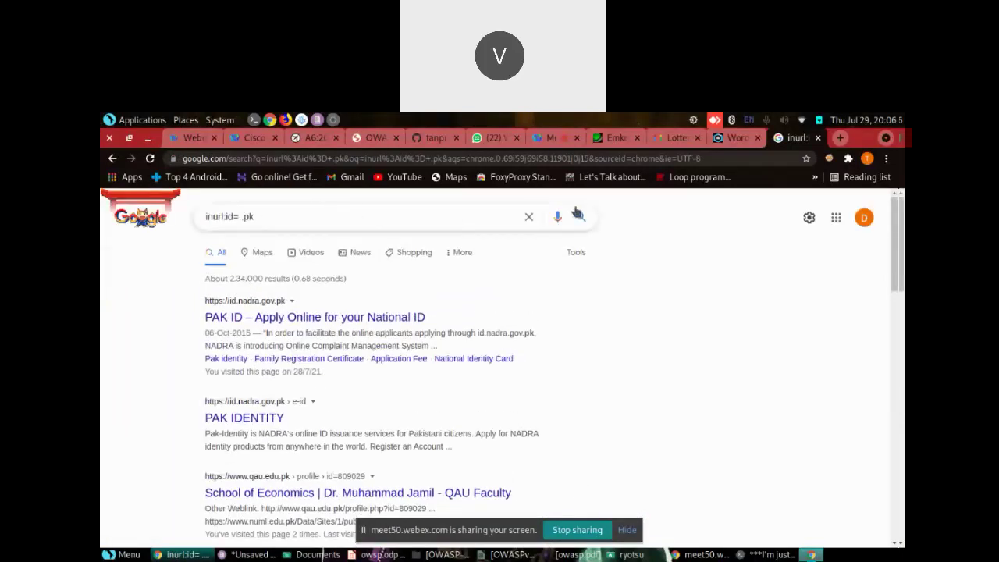
left_click(547, 139)
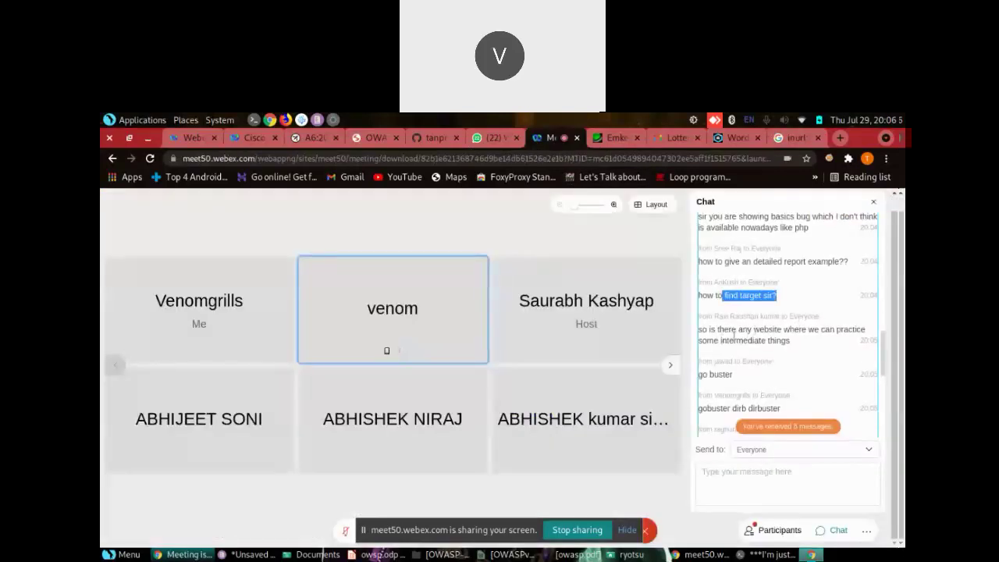